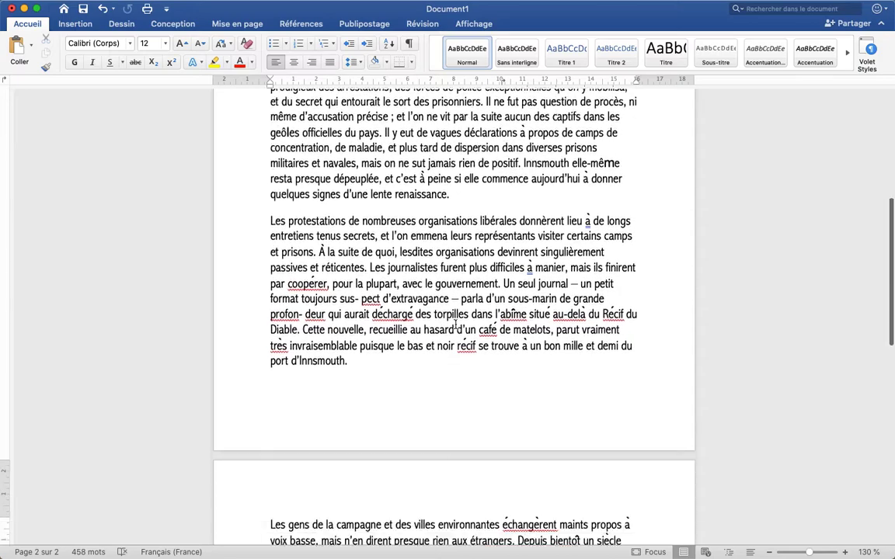
# - Join the broken word "sus- pect" into "suspect" in the paragraph beginning "Les protestations"
pyautogui.scroll(3, 455, 324)
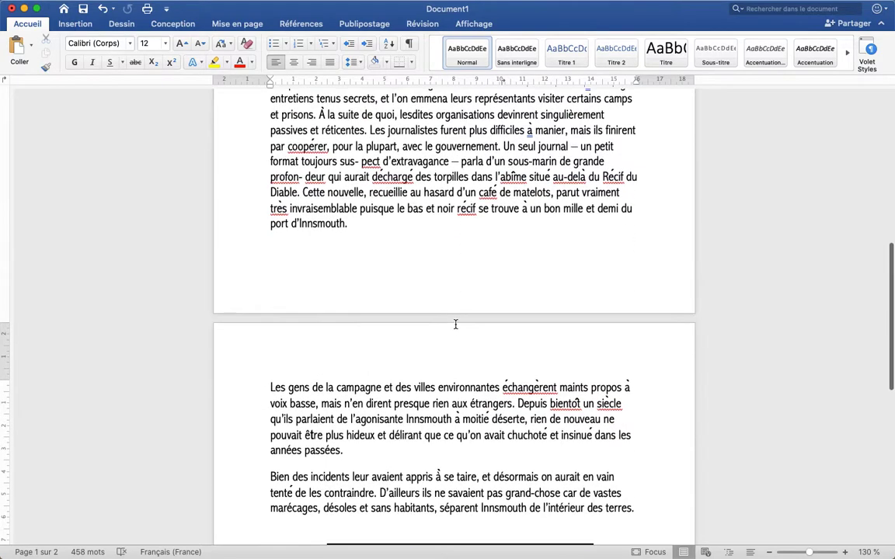
pyautogui.click(360, 161)
pyautogui.press('BackSpace')
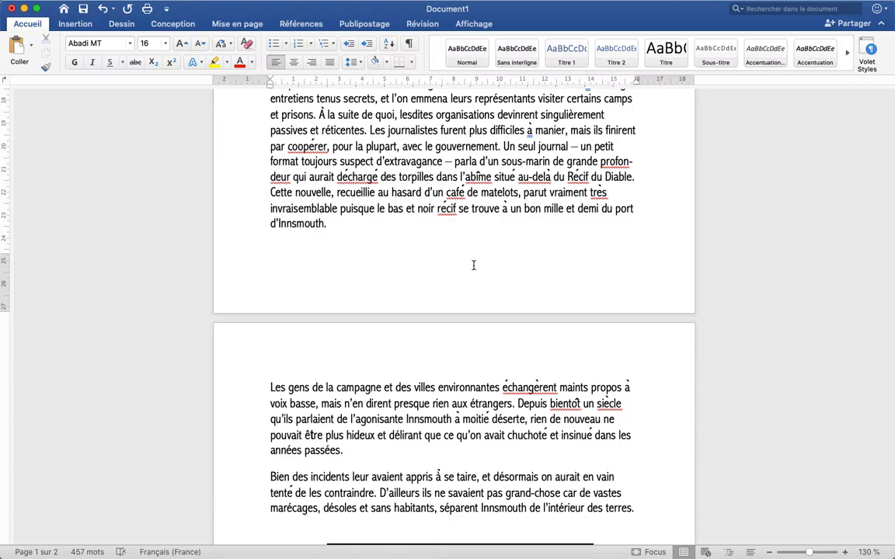
# - Display the formatting marks, examine where each paragraph of the document ends, and hide the marks again
pyautogui.scroll(5, 473, 265)
pyautogui.scroll(8, 474, 265)
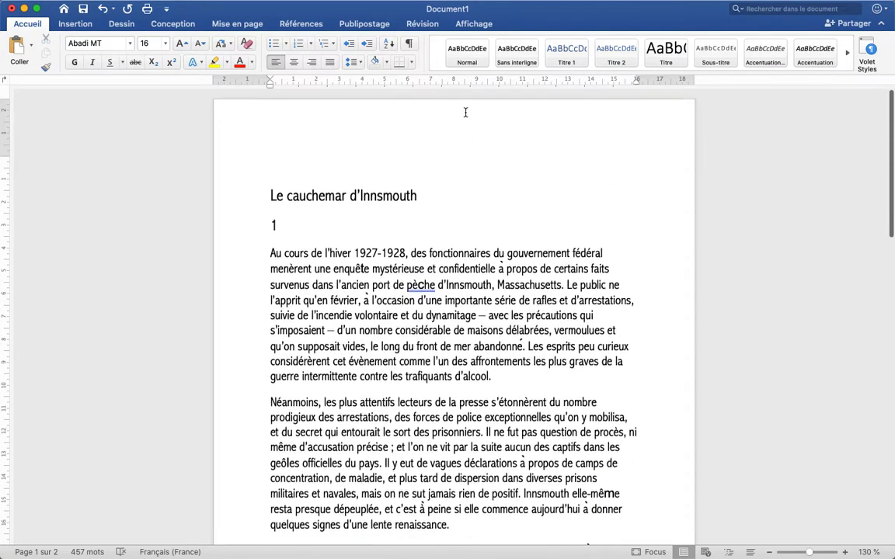
pyautogui.click(411, 44)
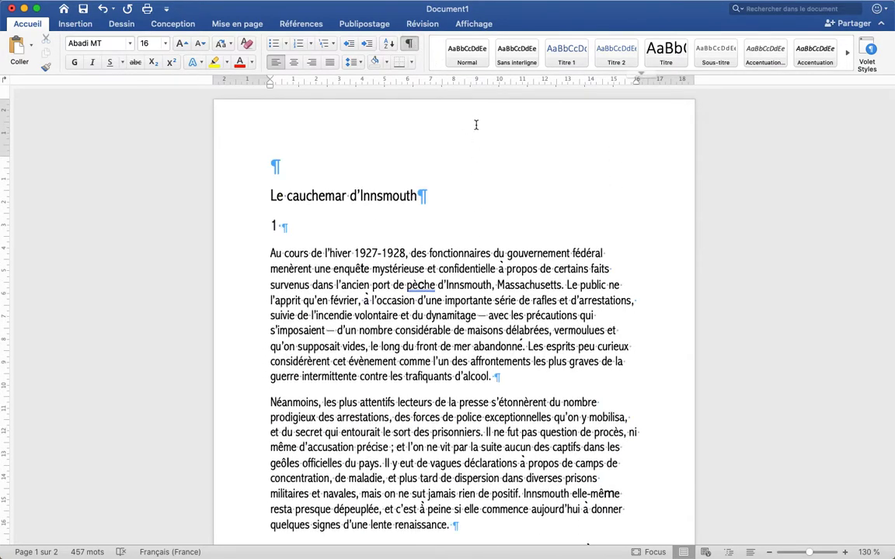
pyautogui.moveTo(428, 199); pyautogui.dragTo(419, 196)
pyautogui.click(285, 225)
pyautogui.scroll(-3, 395, 383)
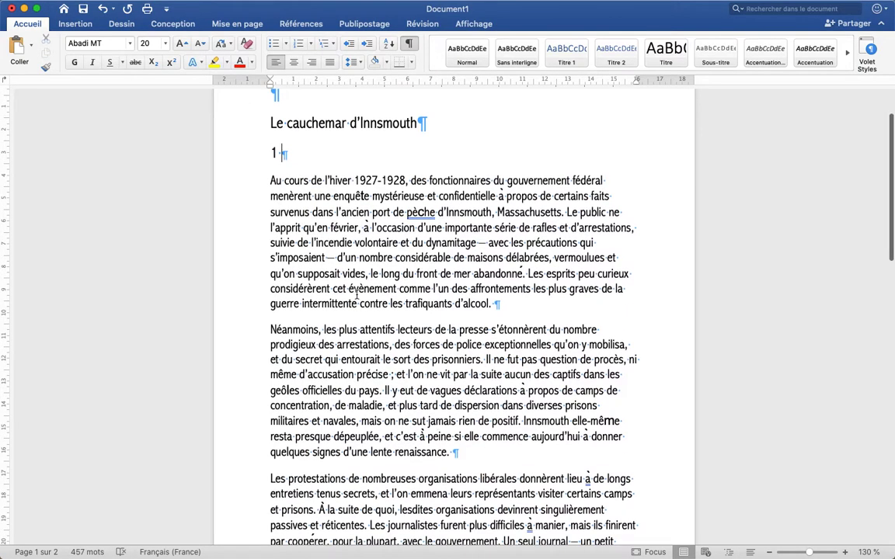
pyautogui.scroll(-15, 386, 390)
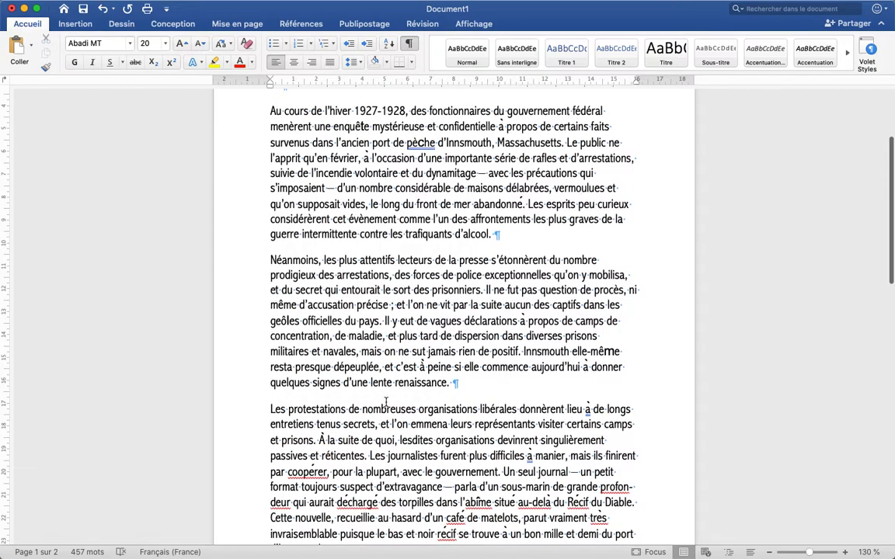
pyautogui.scroll(-5, 366, 386)
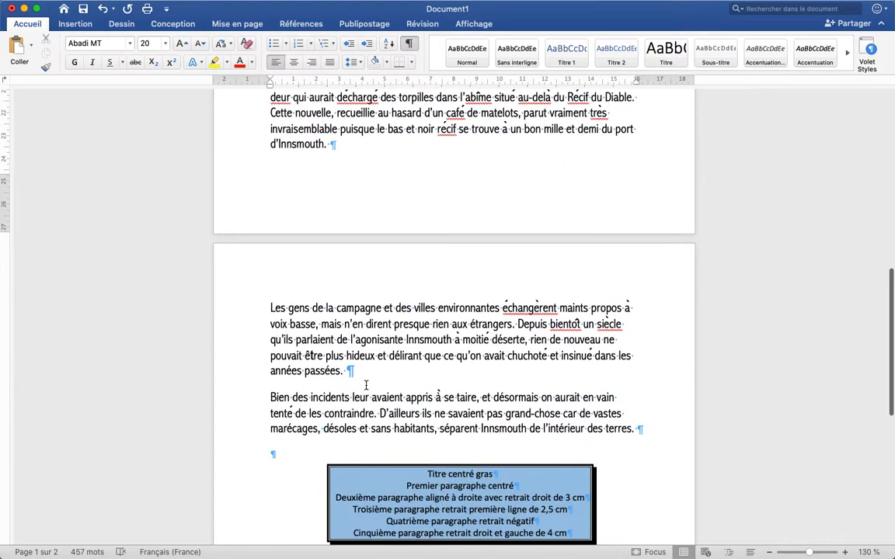
pyautogui.scroll(2, 366, 386)
pyautogui.scroll(1, 366, 386)
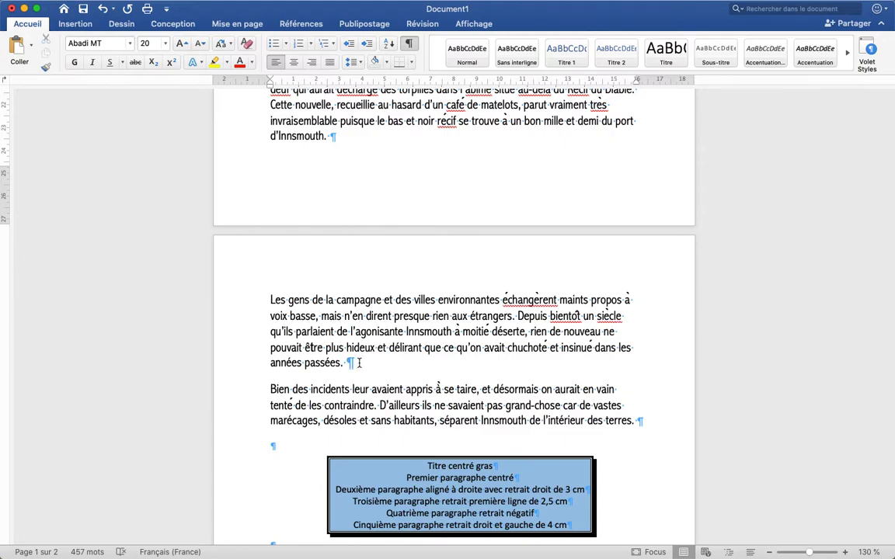
pyautogui.click(409, 44)
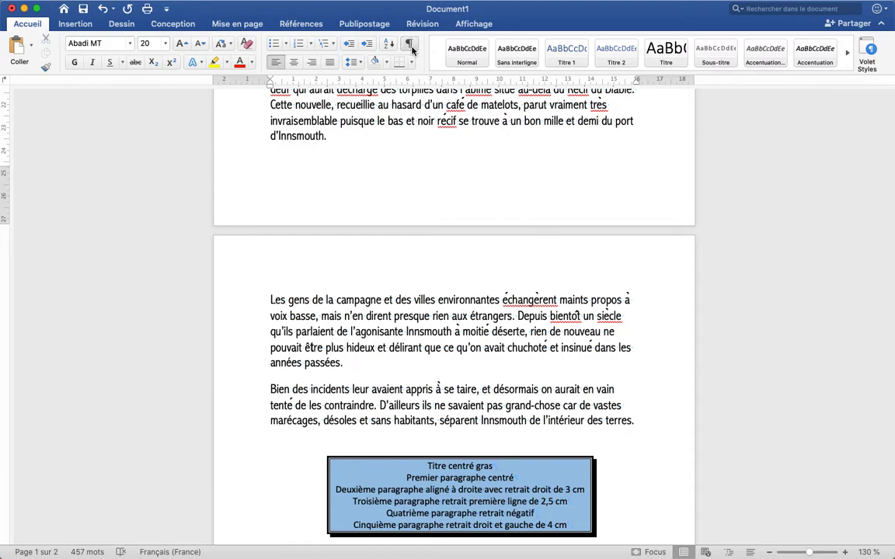
# - Centre the title "Le cauchemar d'Innsmouth" and make it bold
pyautogui.scroll(-3, 432, 289)
pyautogui.scroll(-3, 432, 289)
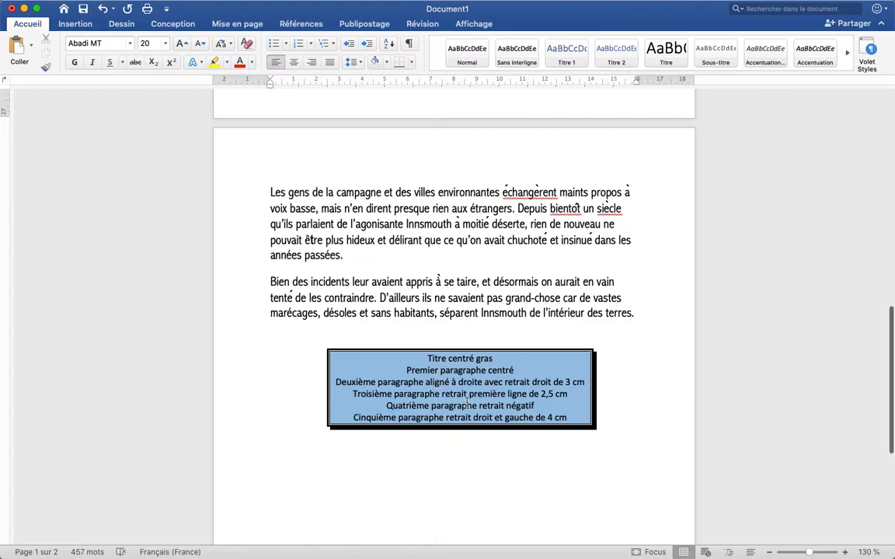
pyautogui.scroll(10, 487, 358)
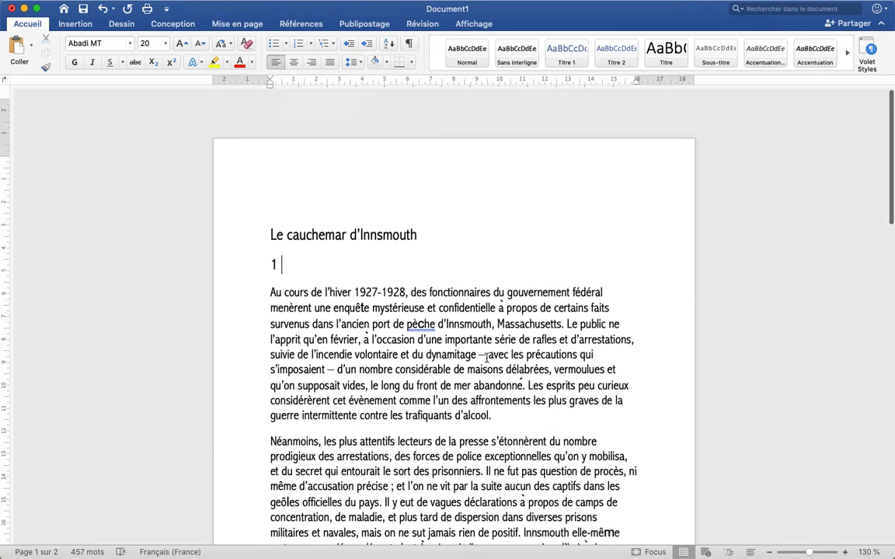
pyautogui.moveTo(425, 195); pyautogui.dragTo(270, 194)
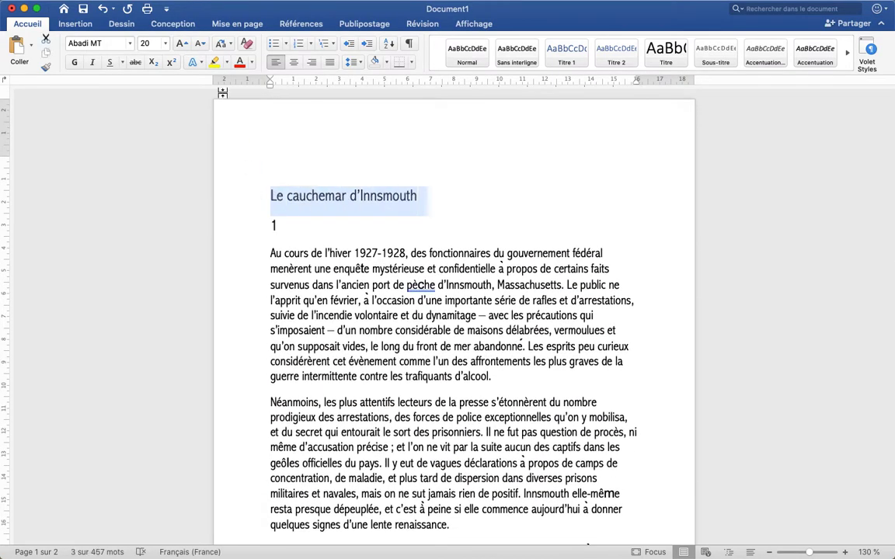
pyautogui.click(293, 62)
pyautogui.click(394, 241)
# - Centre the first body paragraph, beginning "Au cours de l'hiver 1927-1928"
pyautogui.scroll(-10, 394, 240)
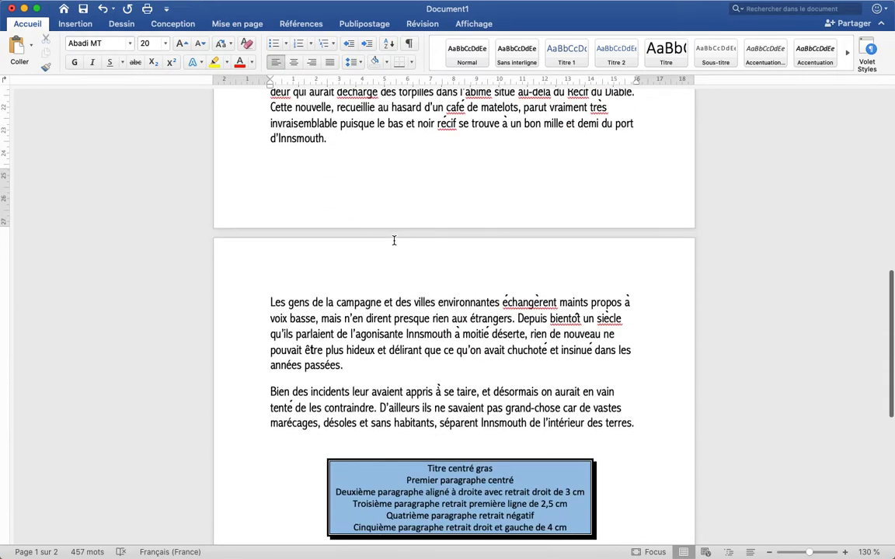
pyautogui.scroll(10, 452, 430)
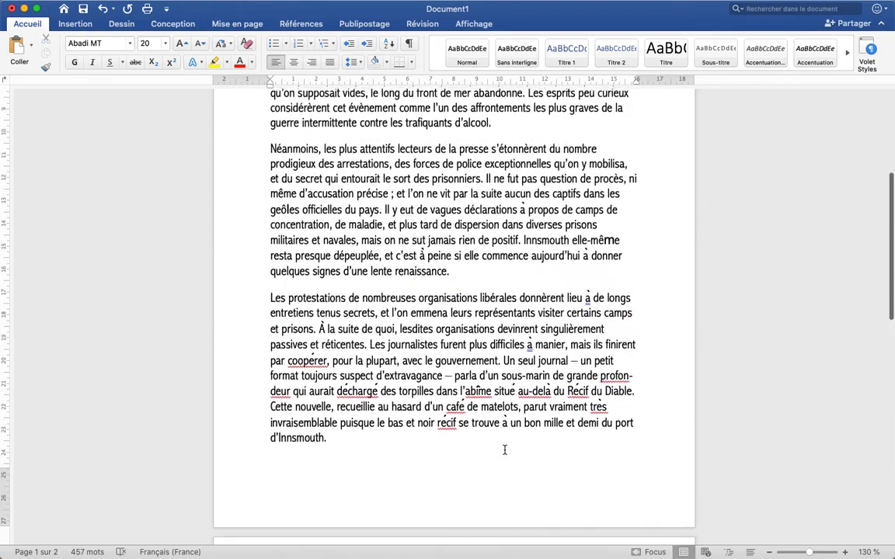
pyautogui.moveTo(226, 227); pyautogui.dragTo(236, 325)
pyautogui.click(332, 284)
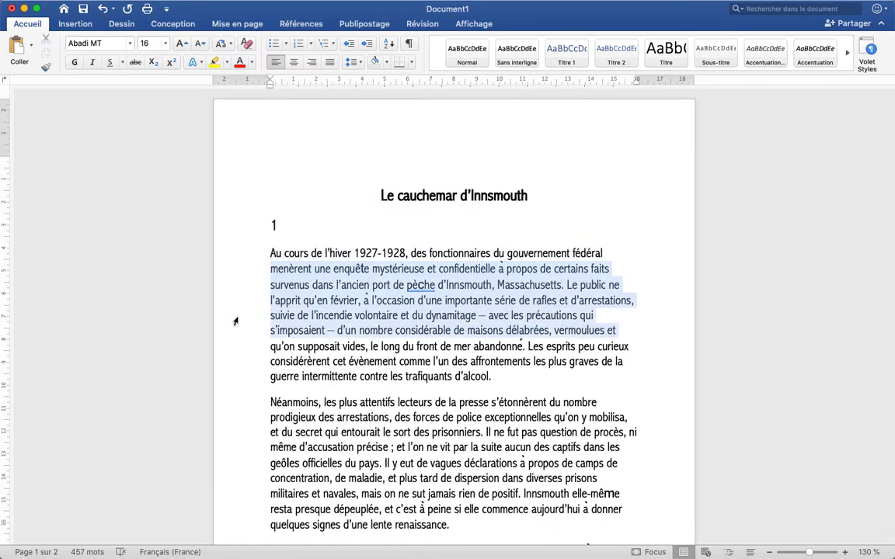
pyautogui.moveTo(240, 258); pyautogui.dragTo(236, 381)
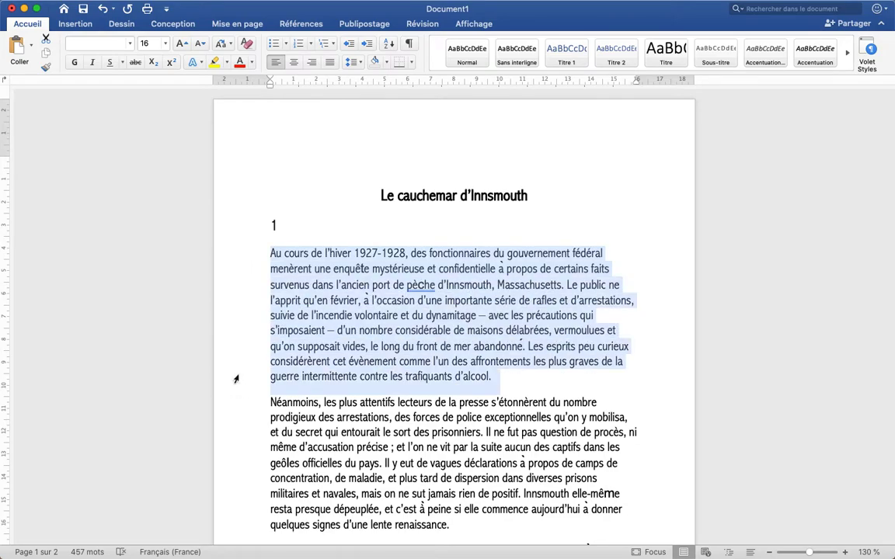
pyautogui.click(294, 62)
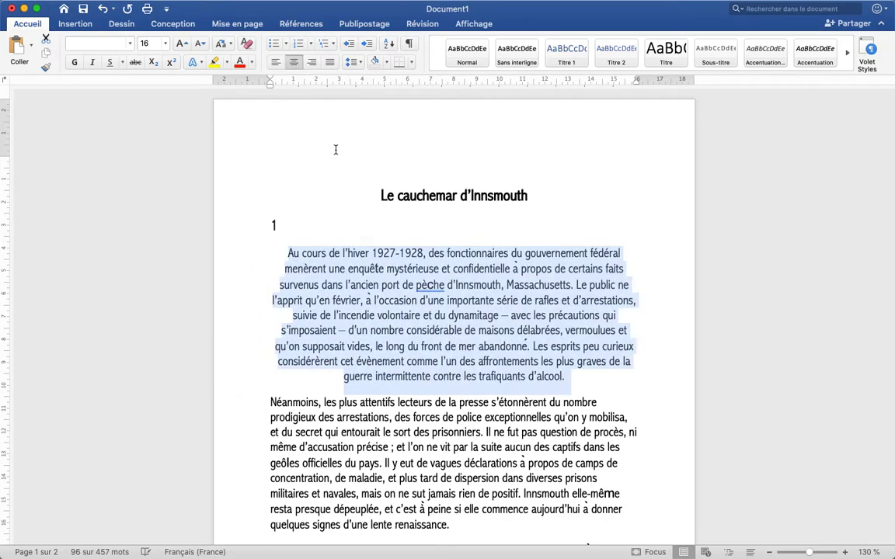
pyautogui.click(358, 345)
# - Right-align the second paragraph, beginning "Néanmoins", and move its right indent to the 14 cm ruler mark
pyautogui.scroll(-15, 358, 343)
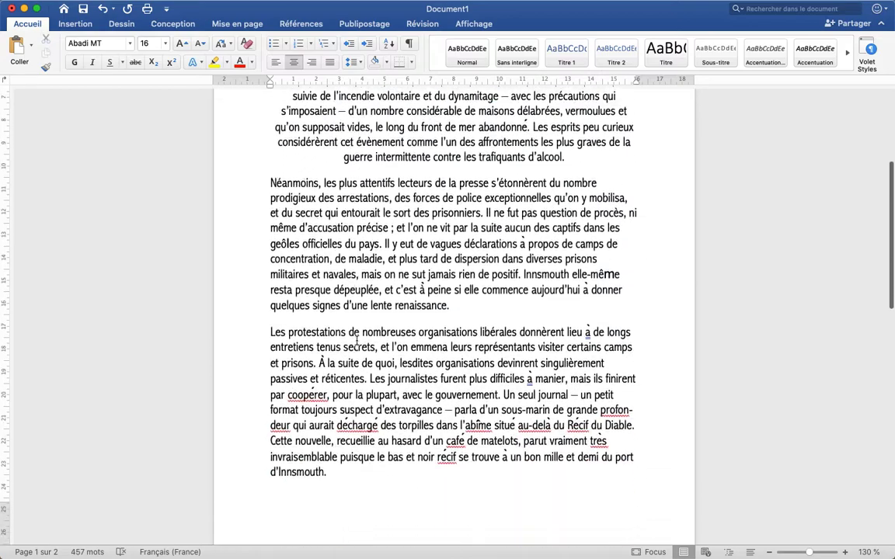
pyautogui.scroll(-3, 357, 340)
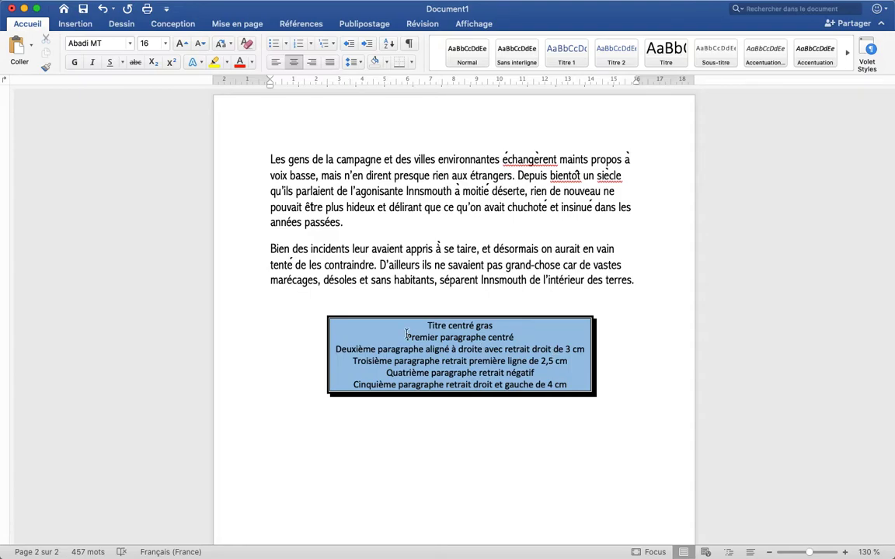
pyautogui.scroll(20, 407, 334)
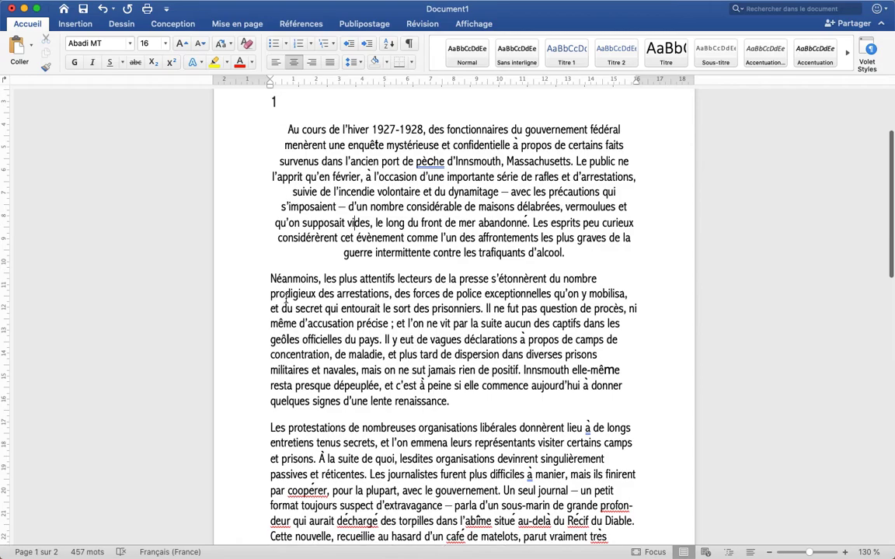
pyautogui.moveTo(253, 281); pyautogui.dragTo(258, 401)
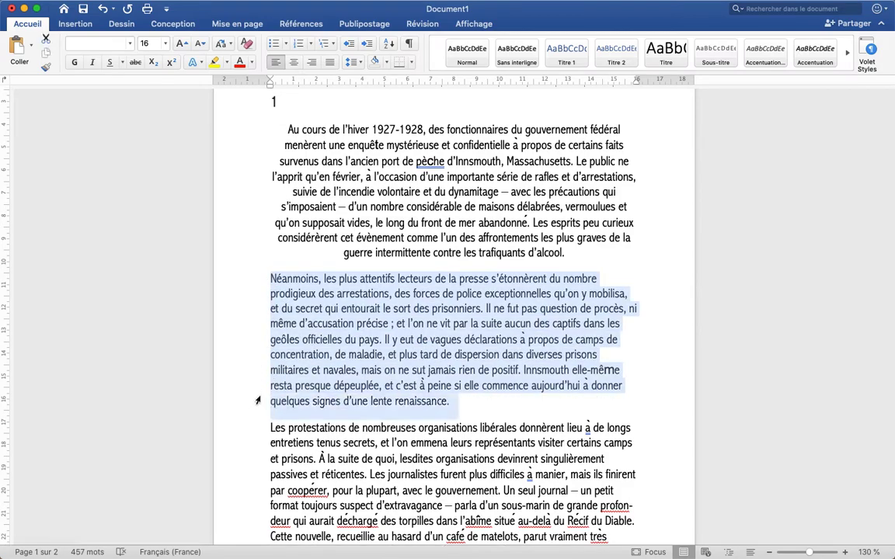
pyautogui.click(312, 62)
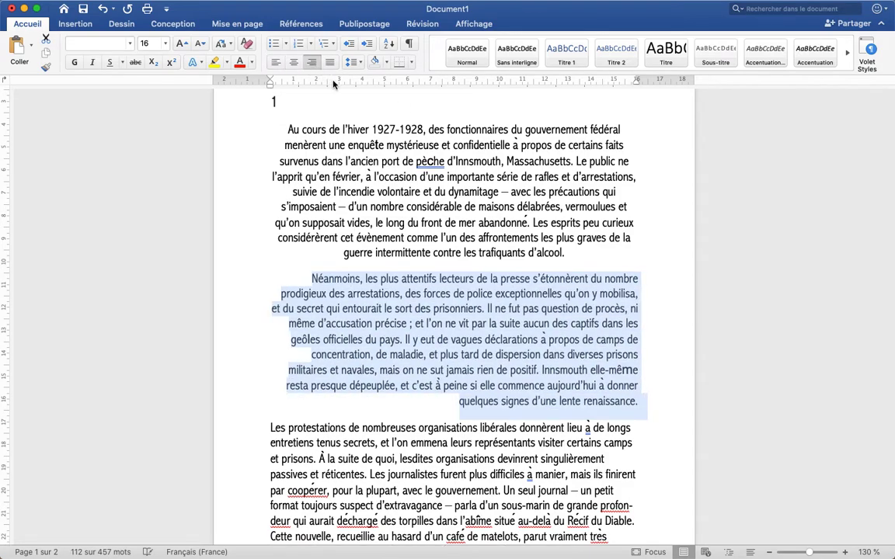
pyautogui.moveTo(636, 83); pyautogui.dragTo(590, 85)
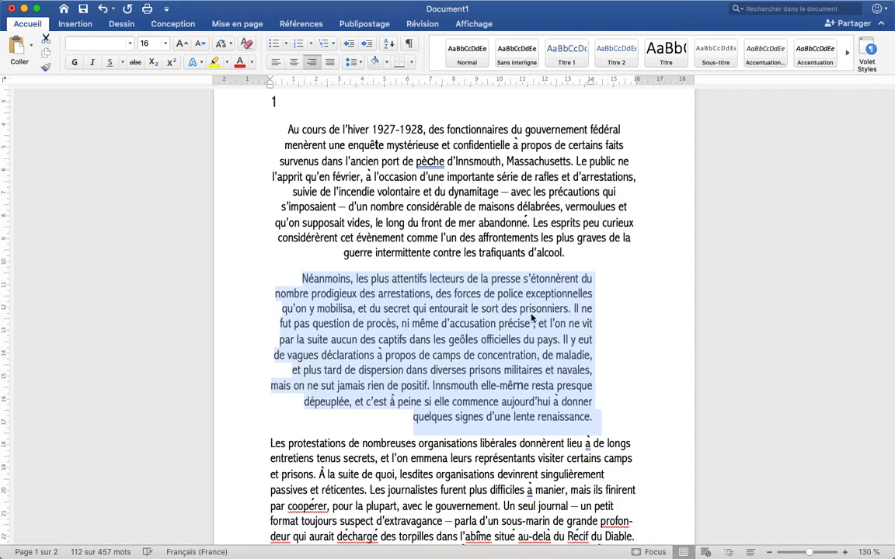
pyautogui.click(597, 386)
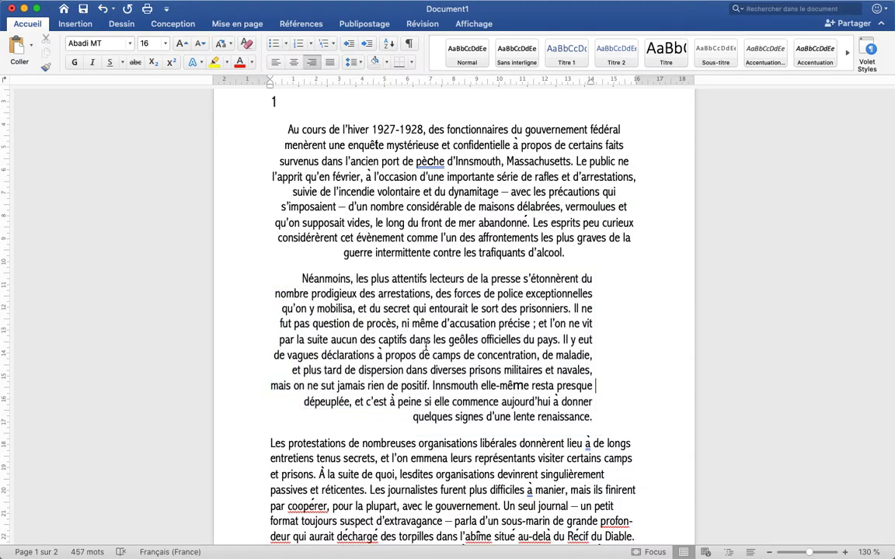
# - Undo the right indent of the "Néanmoins" paragraph and set it again at the 14 cm ruler mark
pyautogui.press('super+z')
pyautogui.moveTo(637, 84)
pyautogui.mouseDown()
pyautogui.moveTo(556, 94)
pyautogui.moveTo(606, 95)
pyautogui.moveTo(591, 99)
pyautogui.moveTo(490, 97)
pyautogui.moveTo(592, 120)
pyautogui.mouseUp()
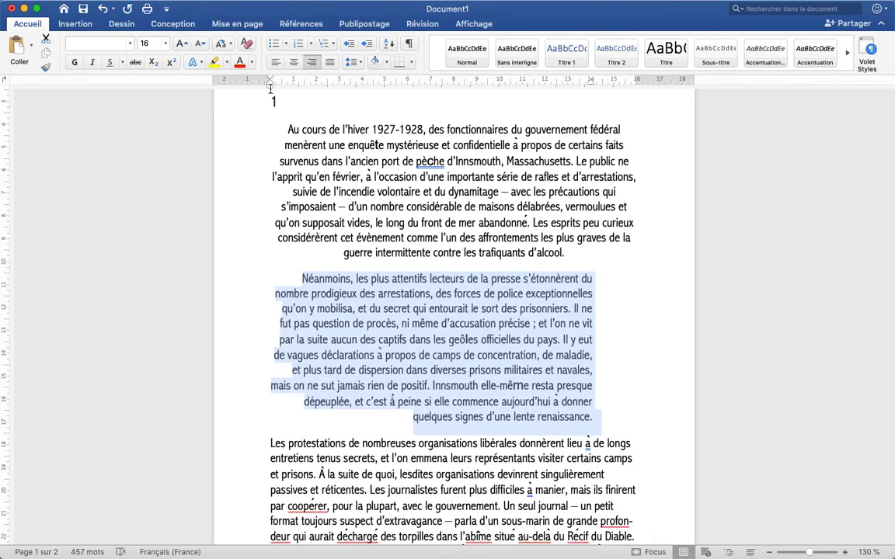
pyautogui.click(340, 274)
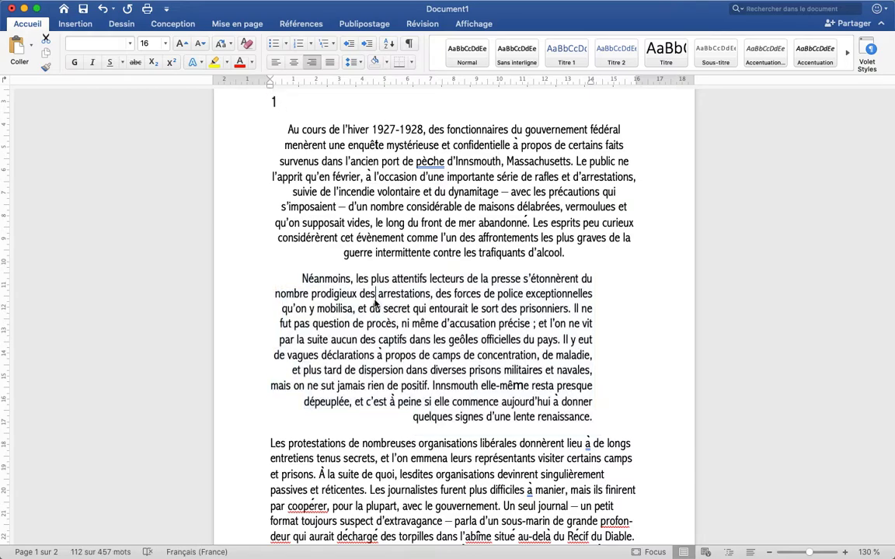
# - Give the third paragraph, beginning "Les protestations", a first-line indent of about 2 cm
pyautogui.scroll(-10, 375, 300)
pyautogui.scroll(-3, 374, 300)
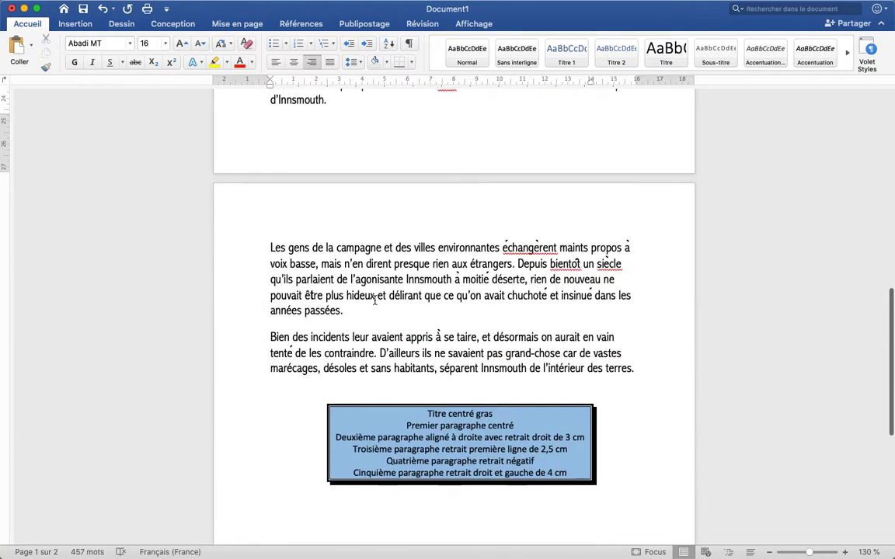
pyautogui.scroll(10, 420, 410)
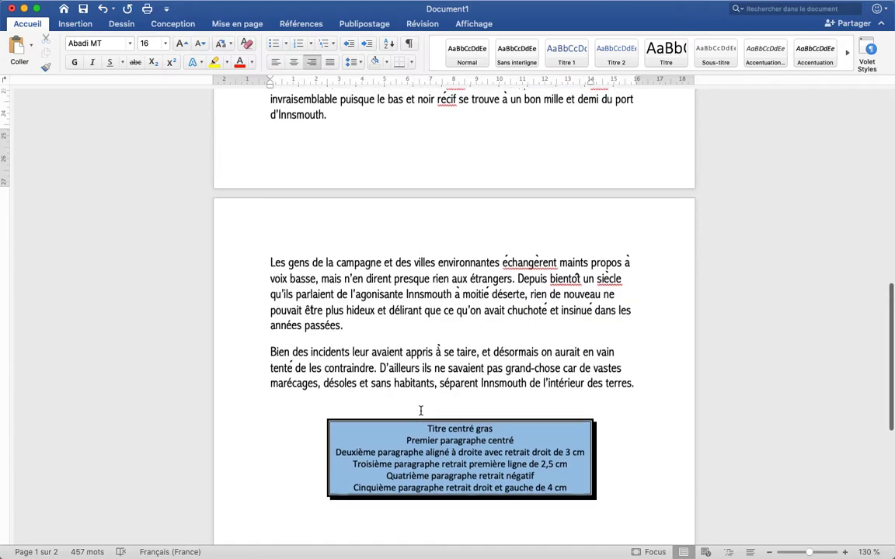
pyautogui.scroll(1, 420, 410)
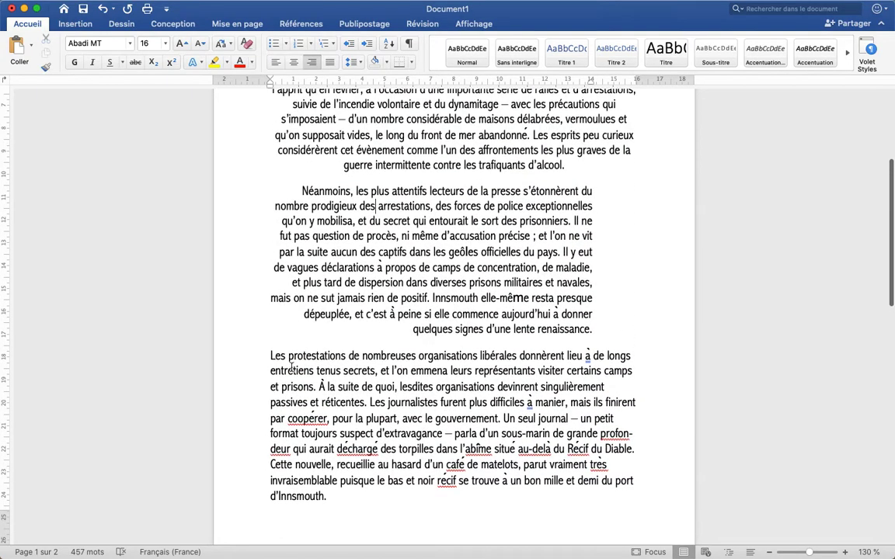
pyautogui.moveTo(255, 360); pyautogui.dragTo(247, 497)
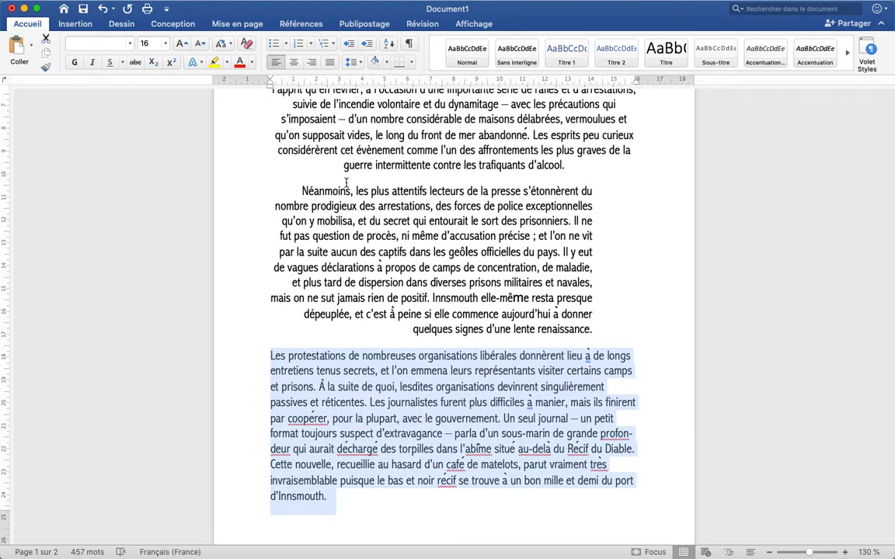
pyautogui.scroll(-5, 320, 235)
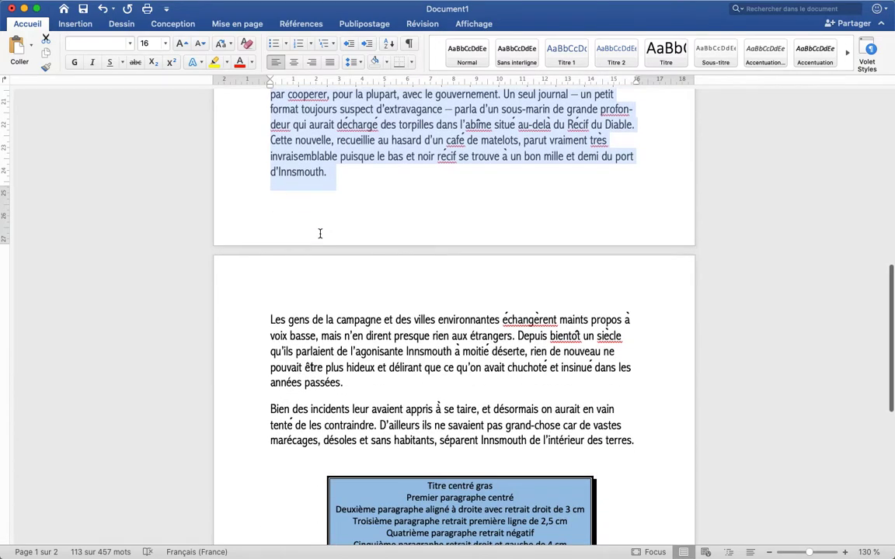
pyautogui.scroll(6, 319, 233)
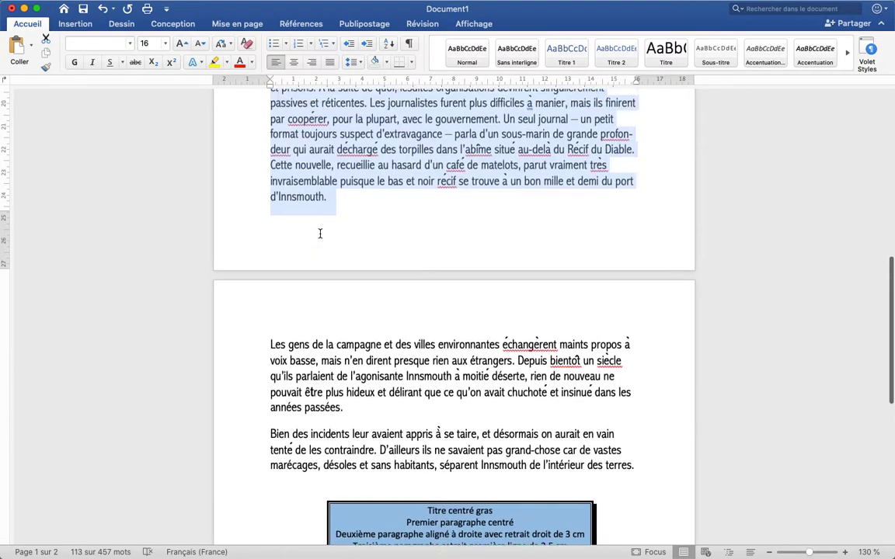
pyautogui.scroll(-1, 319, 234)
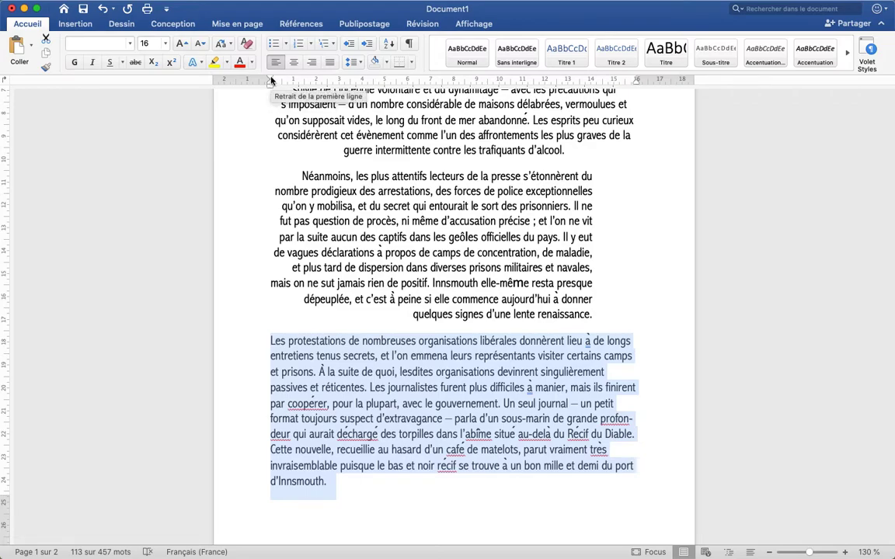
pyautogui.moveTo(271, 80); pyautogui.dragTo(316, 83)
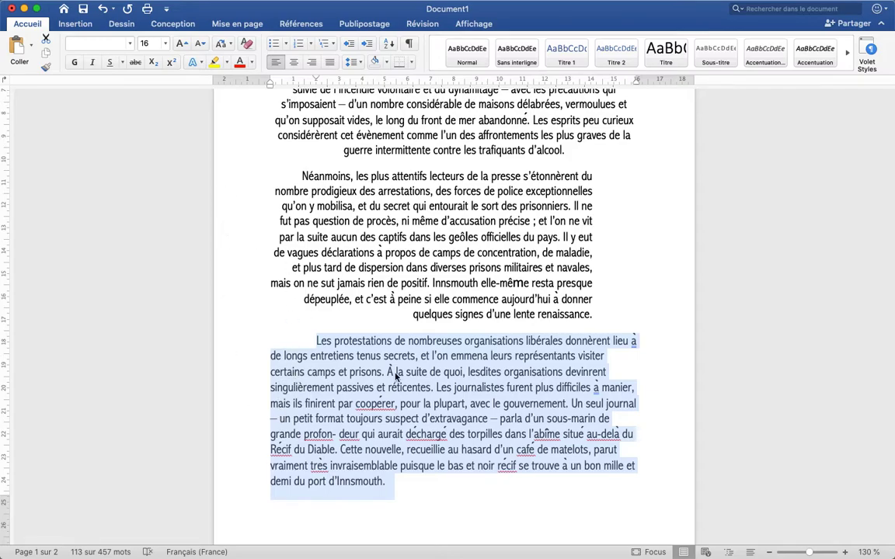
pyautogui.scroll(-10, 395, 431)
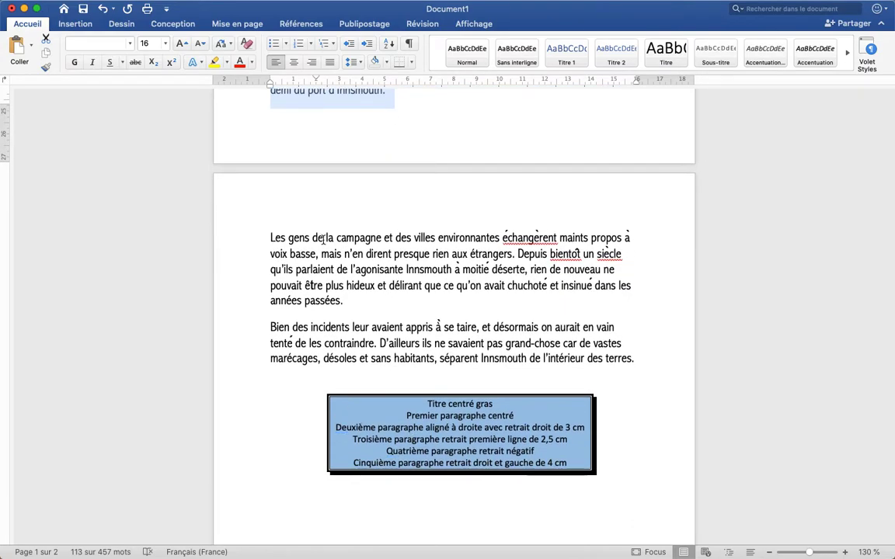
# - Give the fourth paragraph, beginning "Les gens de la campagne", a 3 cm hanging indent
pyautogui.moveTo(253, 234); pyautogui.dragTo(244, 290)
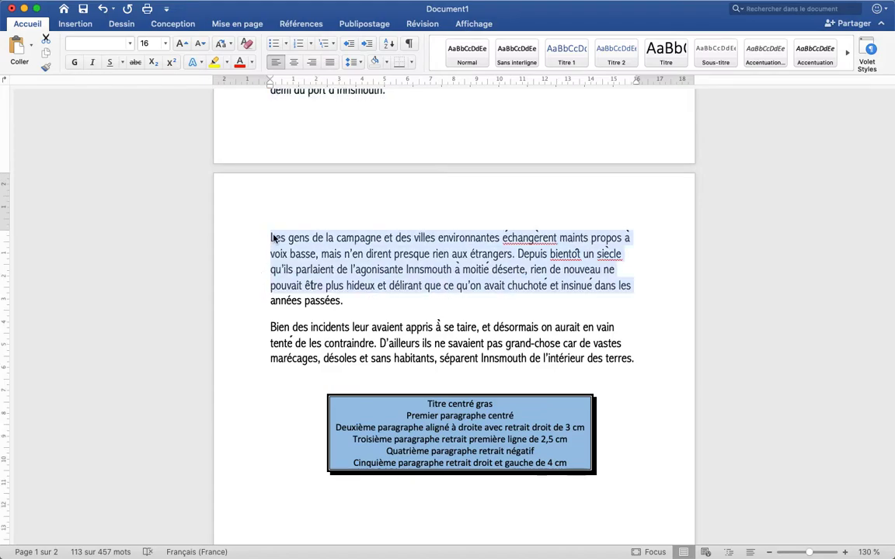
pyautogui.click(246, 284)
pyautogui.moveTo(244, 236); pyautogui.dragTo(247, 298)
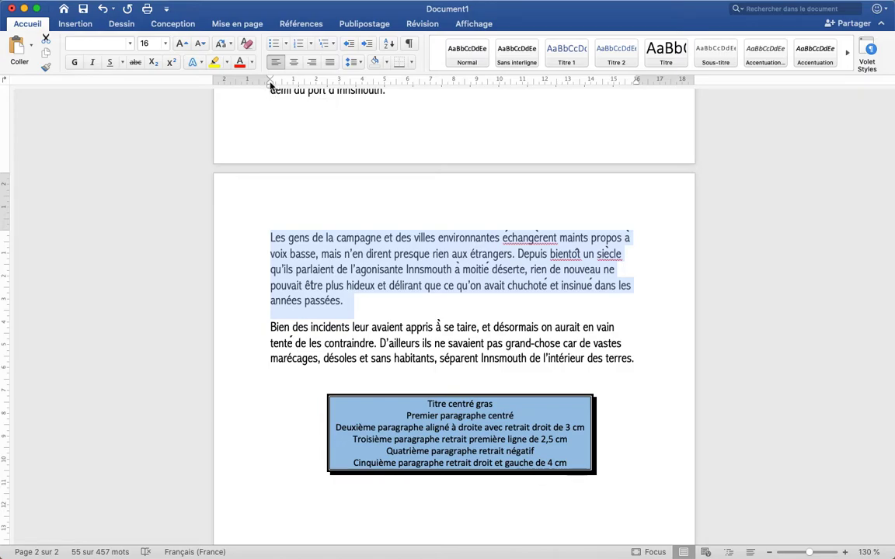
pyautogui.moveTo(271, 84); pyautogui.dragTo(340, 85)
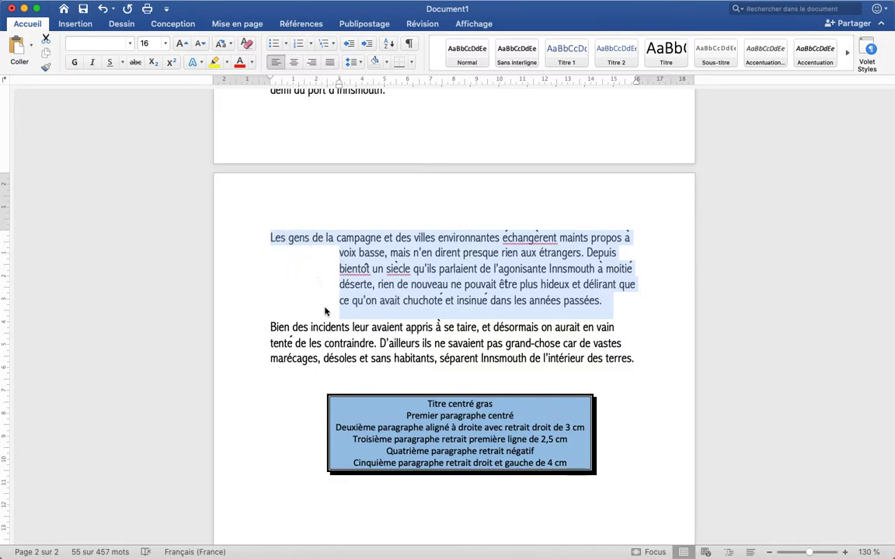
pyautogui.click(272, 304)
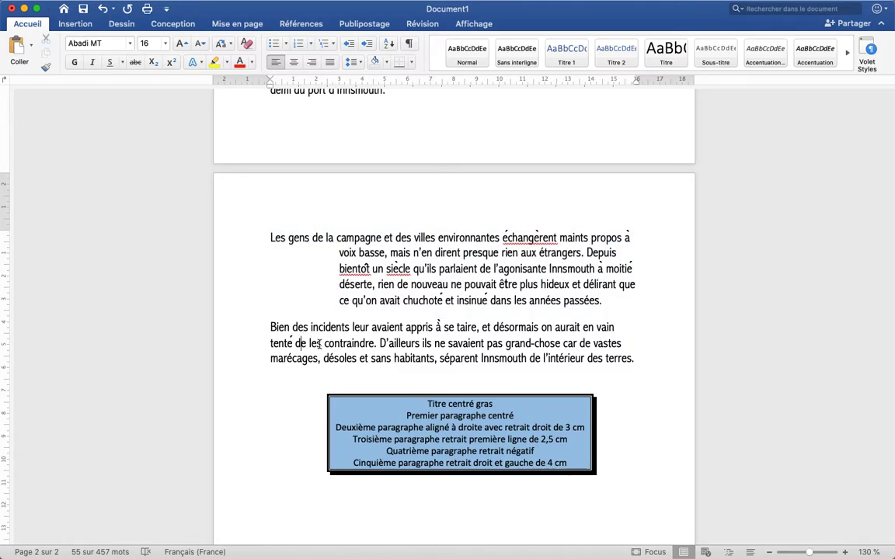
# - Indent the fifth paragraph, beginning "Bien des incidents", by 4 cm on both the left and right sides and justify its text
pyautogui.moveTo(252, 330); pyautogui.dragTo(254, 359)
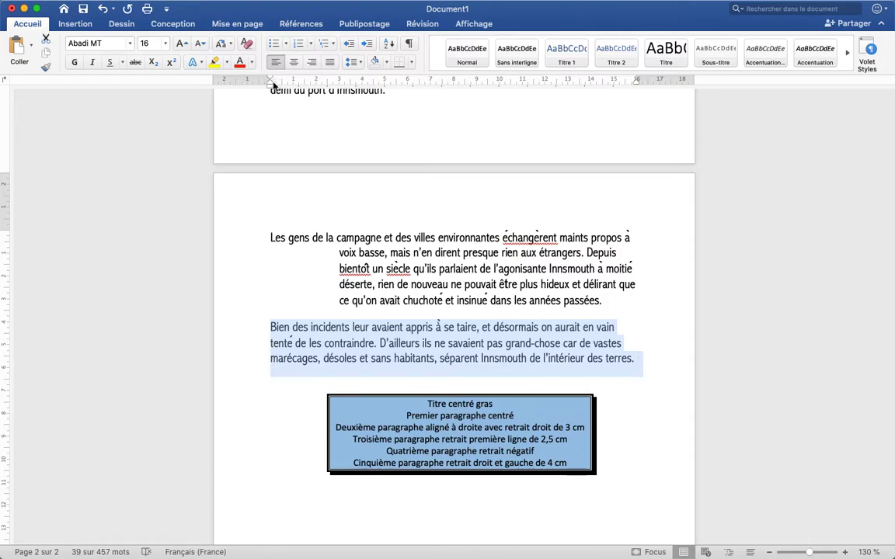
pyautogui.moveTo(272, 89); pyautogui.dragTo(339, 87)
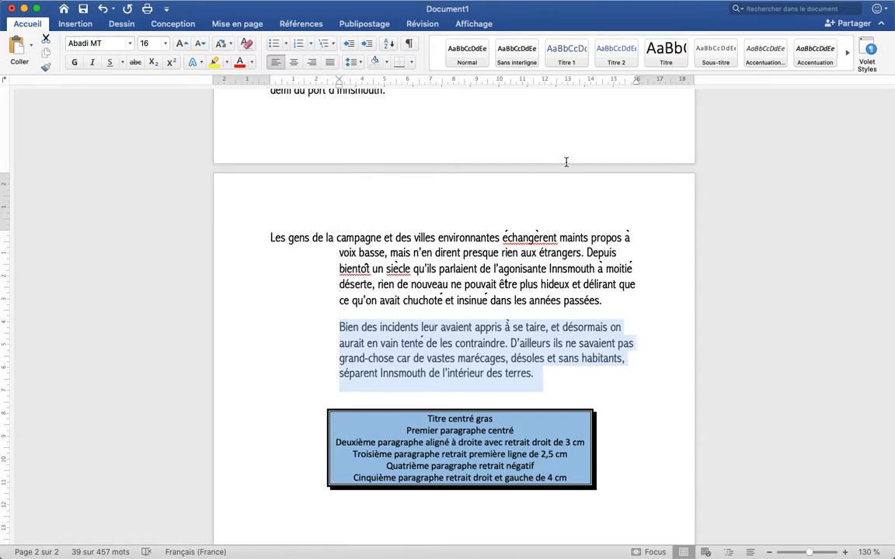
pyautogui.moveTo(340, 87); pyautogui.dragTo(363, 87)
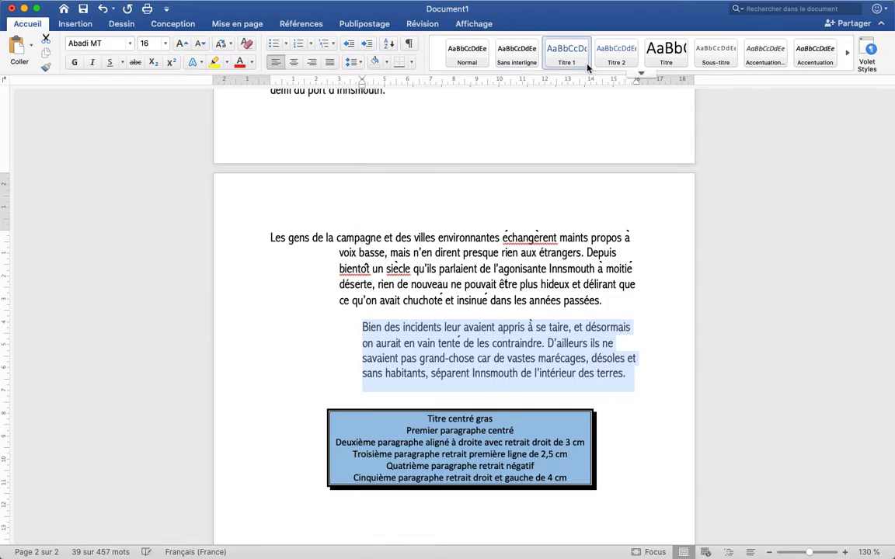
pyautogui.moveTo(610, 84); pyautogui.dragTo(544, 87)
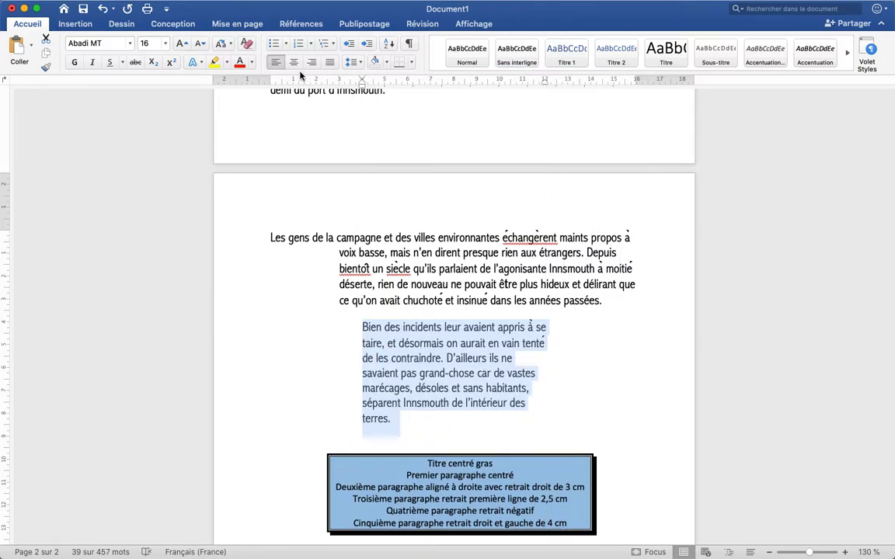
pyautogui.click(330, 63)
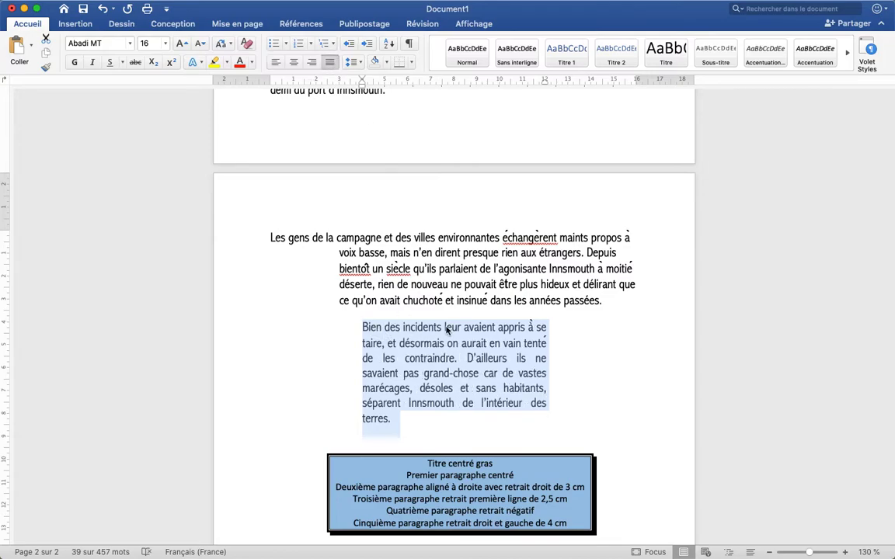
pyautogui.scroll(-1, 423, 332)
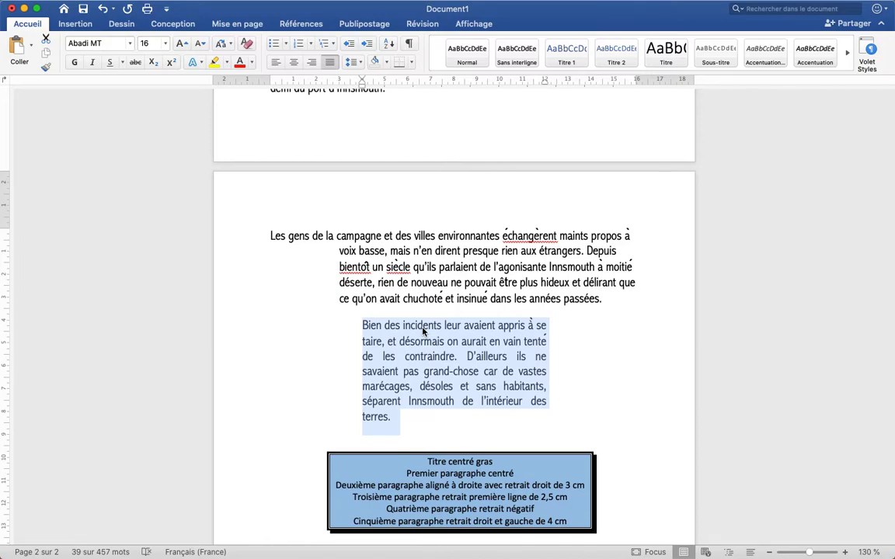
# - Open the border and shading settings for the fifth paragraph and choose the Case border type
pyautogui.click(413, 63)
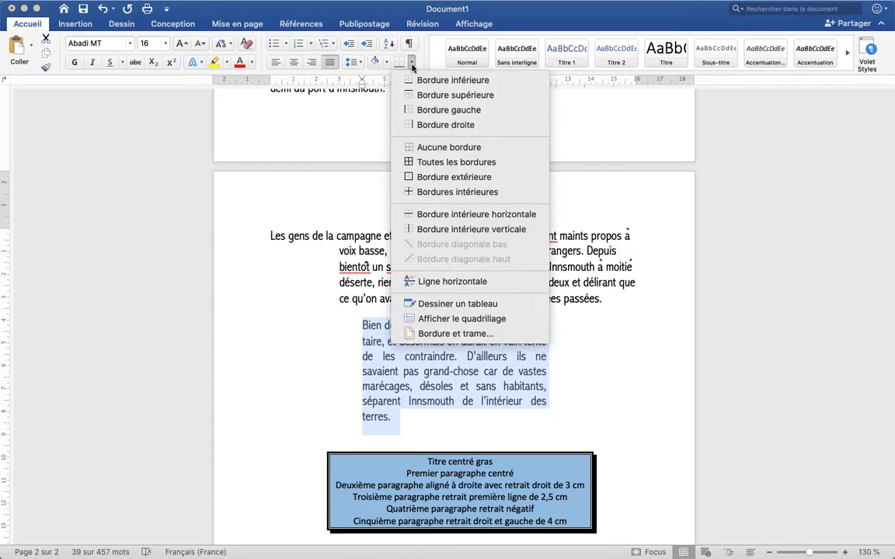
pyautogui.click(418, 335)
pyautogui.moveTo(538, 75); pyautogui.dragTo(701, 52)
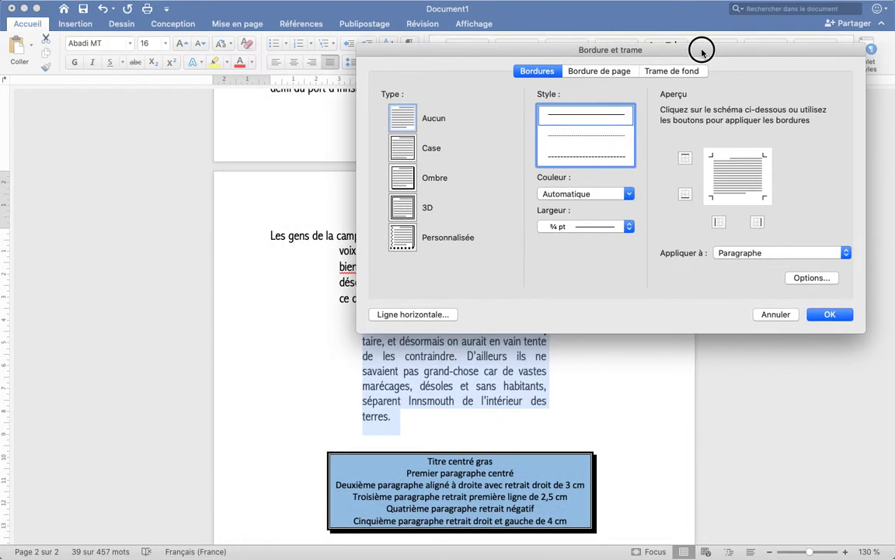
pyautogui.click(605, 118)
pyautogui.click(403, 153)
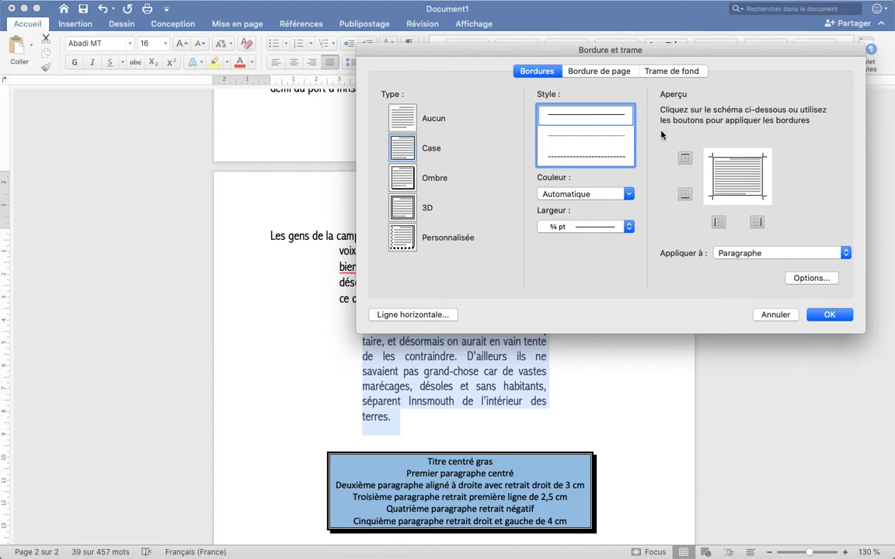
# - Try a dash-dot line, a triple line and a 3 pt multi-line style for the paragraph's box border
pyautogui.scroll(-2, 616, 147)
pyautogui.click(597, 146)
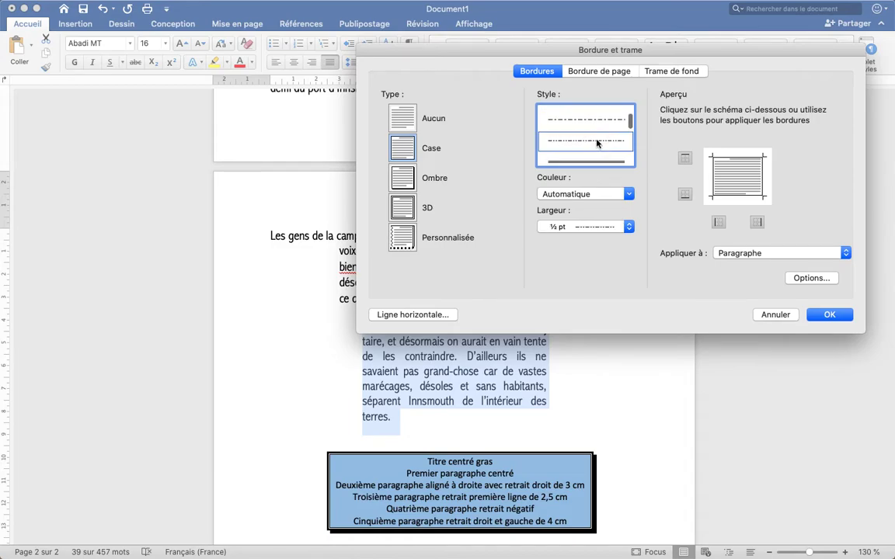
pyautogui.scroll(-3, 597, 143)
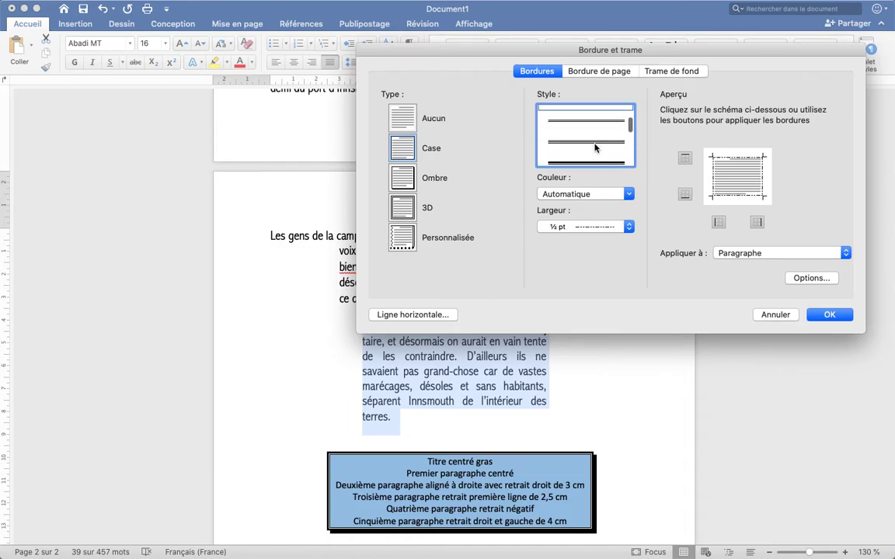
pyautogui.click(595, 146)
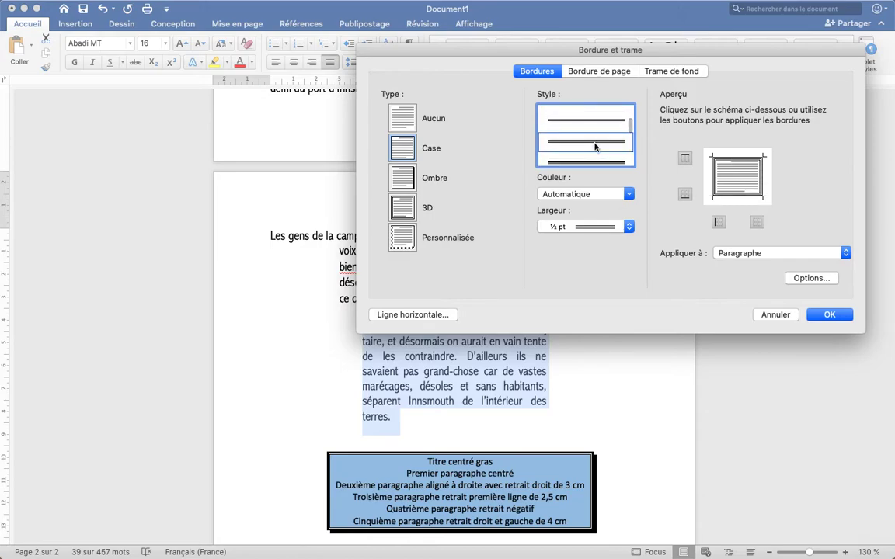
pyautogui.scroll(-1, 595, 146)
pyautogui.scroll(-1, 595, 146)
pyautogui.click(595, 147)
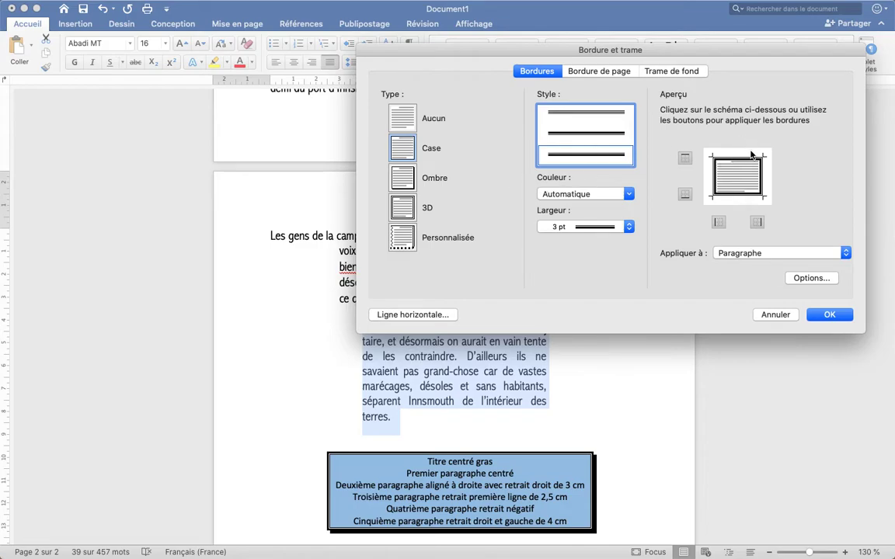
# - Set the box border to a dark orange, single solid ½ pt line and keep it applied to the paragraph
pyautogui.click(629, 195)
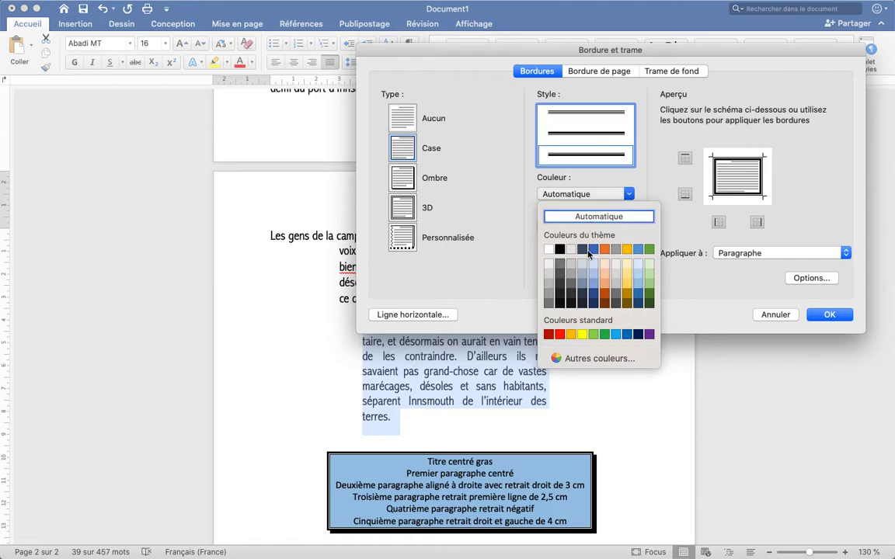
pyautogui.click(604, 294)
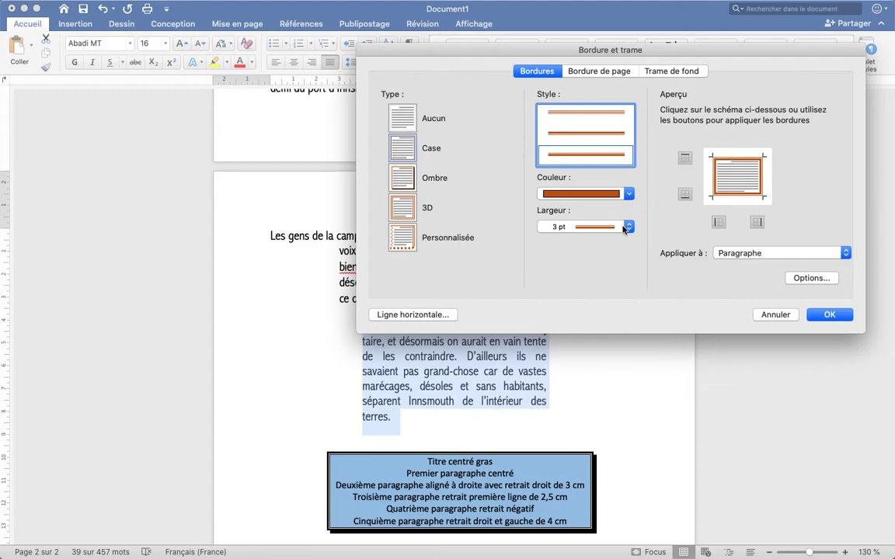
pyautogui.scroll(5, 600, 140)
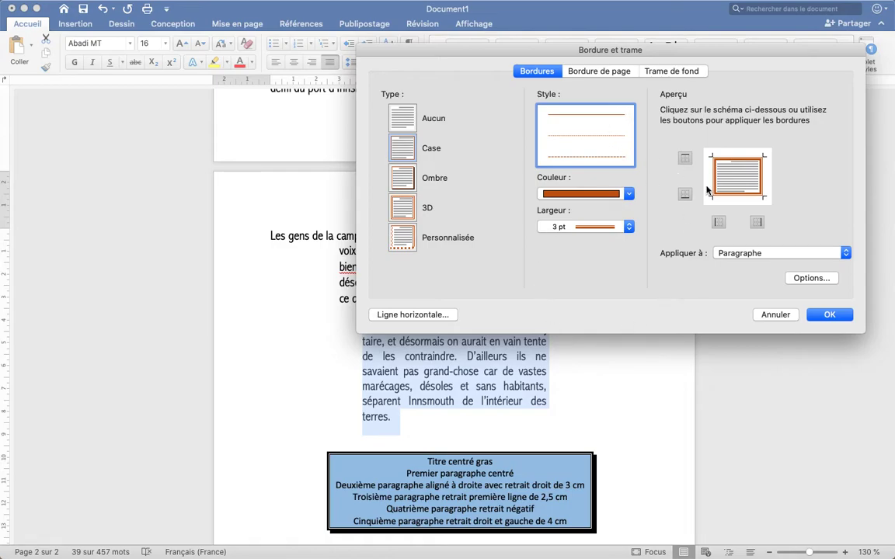
pyautogui.click(629, 194)
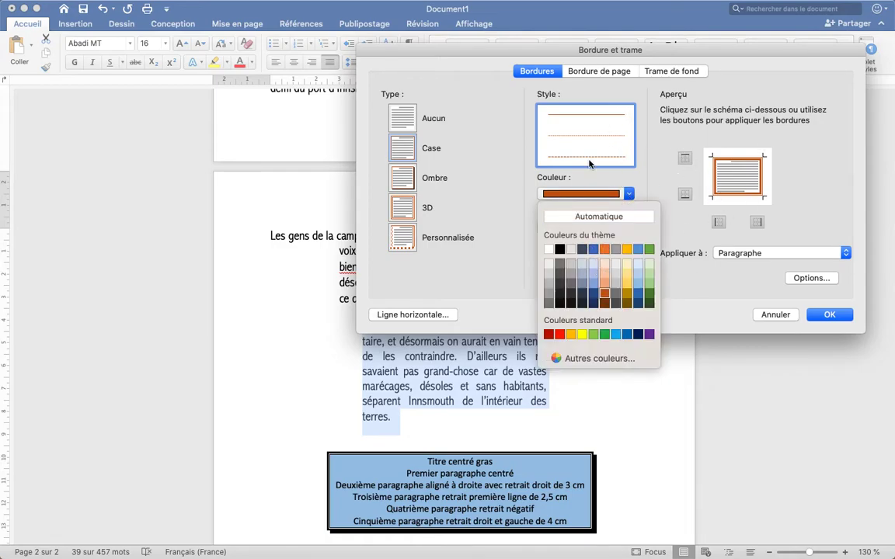
pyautogui.click(577, 120)
pyautogui.click(573, 118)
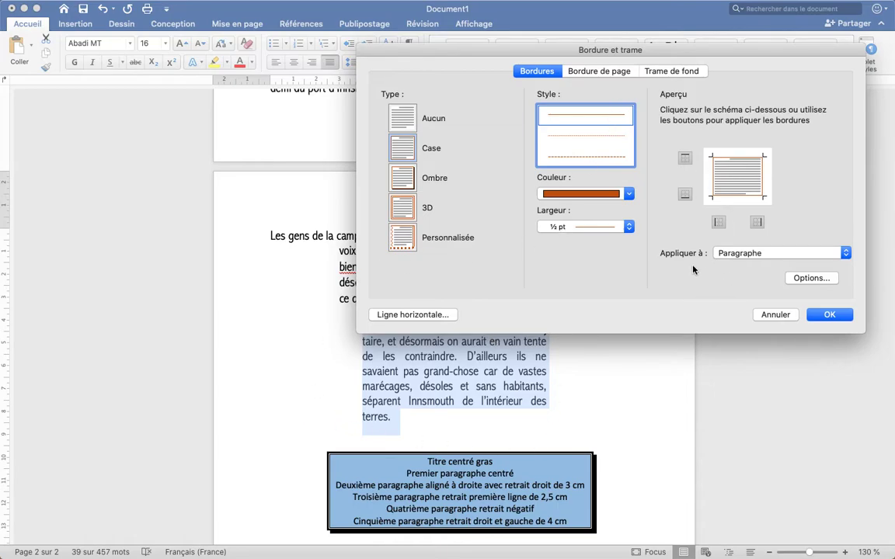
pyautogui.click(770, 253)
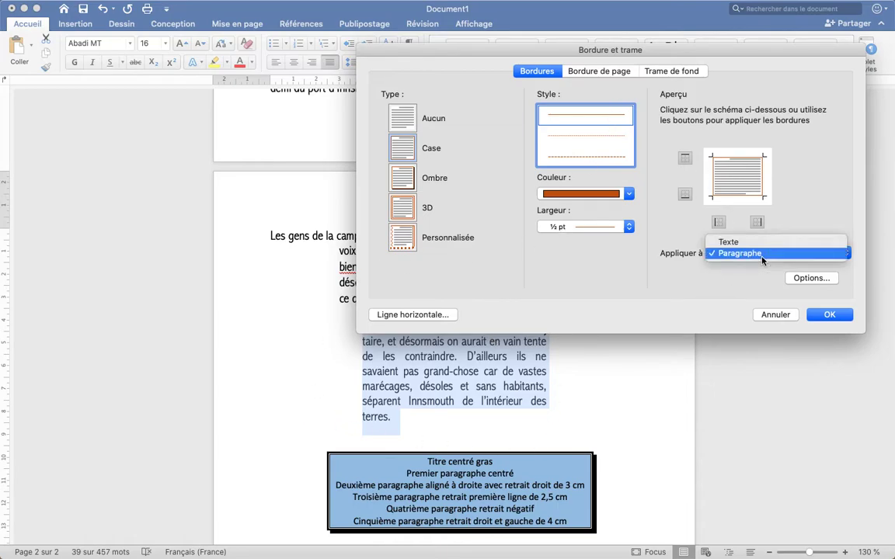
pyautogui.click(647, 270)
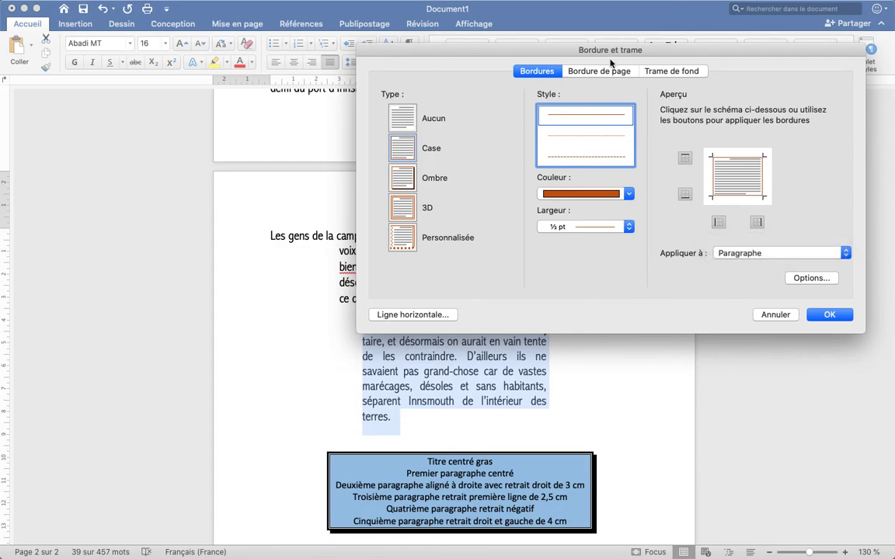
# - Fill the fifth paragraph's background with light grey and apply the border and shading settings
pyautogui.click(658, 72)
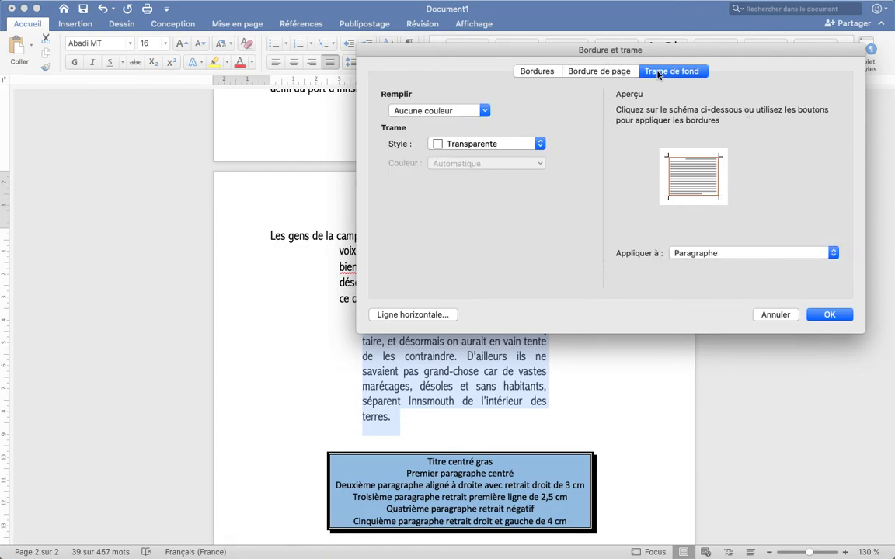
pyautogui.click(484, 111)
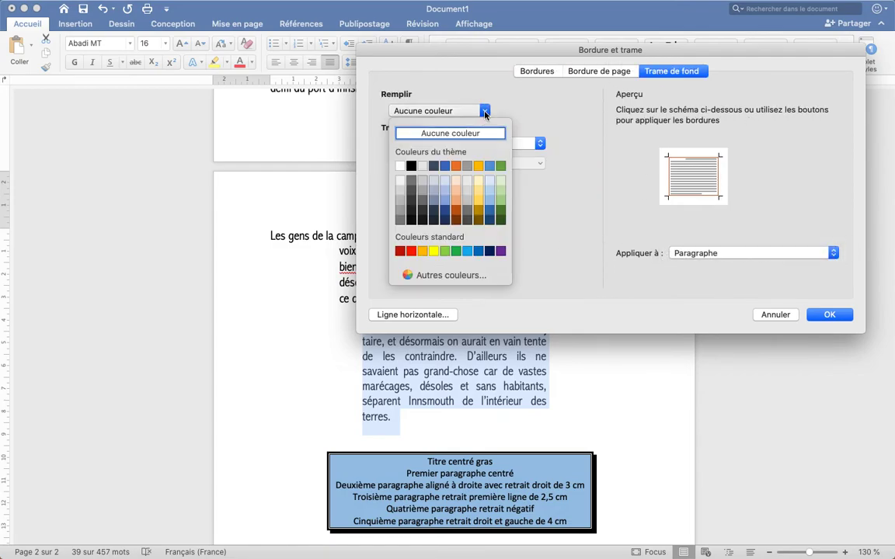
pyautogui.click(401, 195)
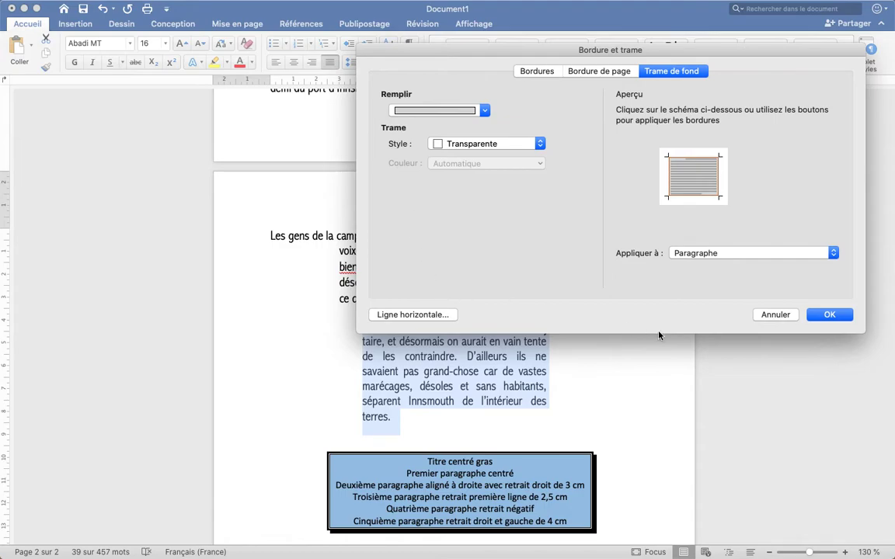
pyautogui.click(828, 314)
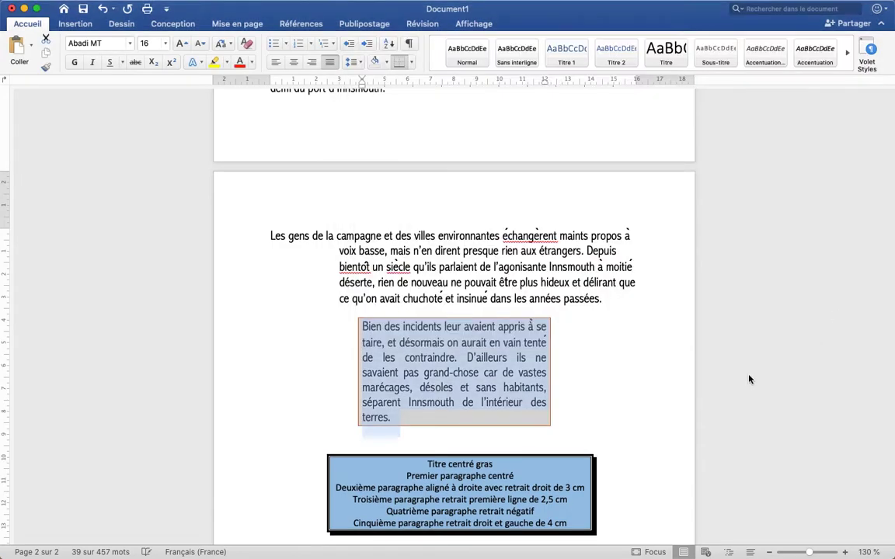
pyautogui.click(625, 375)
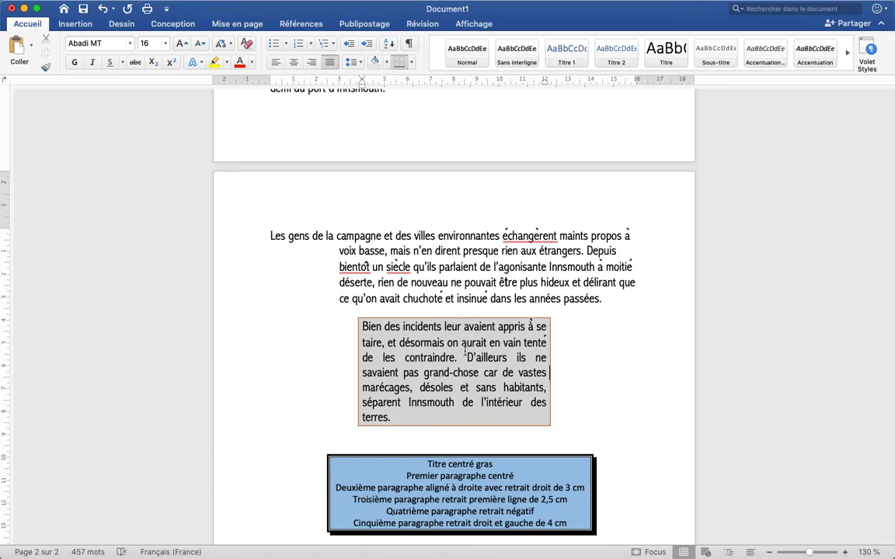
# - Review the alignments and indents of the formatted paragraphs, from the boxed fifth paragraph back up to the first one
pyautogui.scroll(-1, 465, 354)
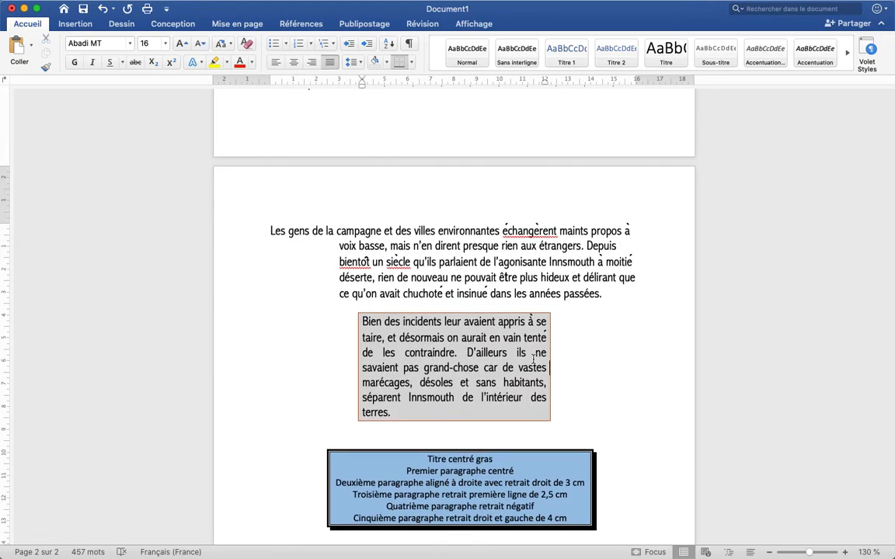
pyautogui.scroll(-5, 300, 357)
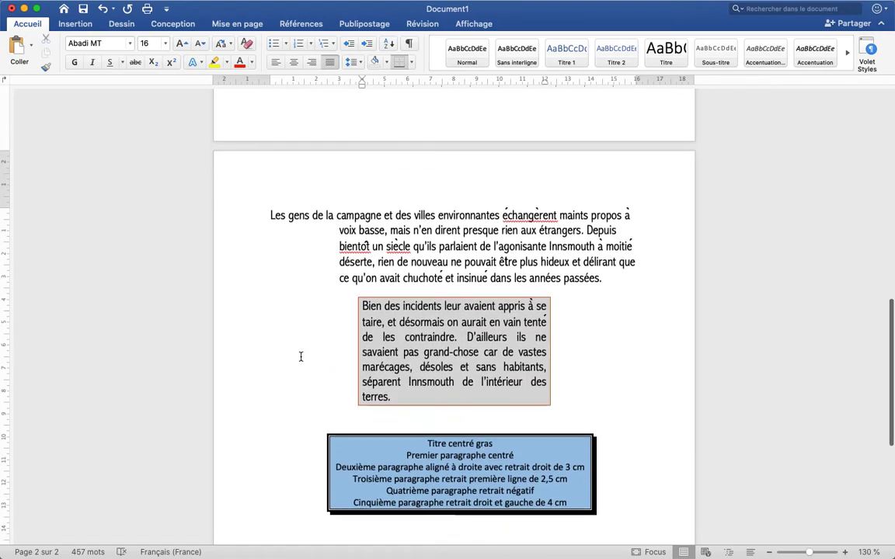
pyautogui.scroll(6, 300, 356)
pyautogui.scroll(-3, 301, 356)
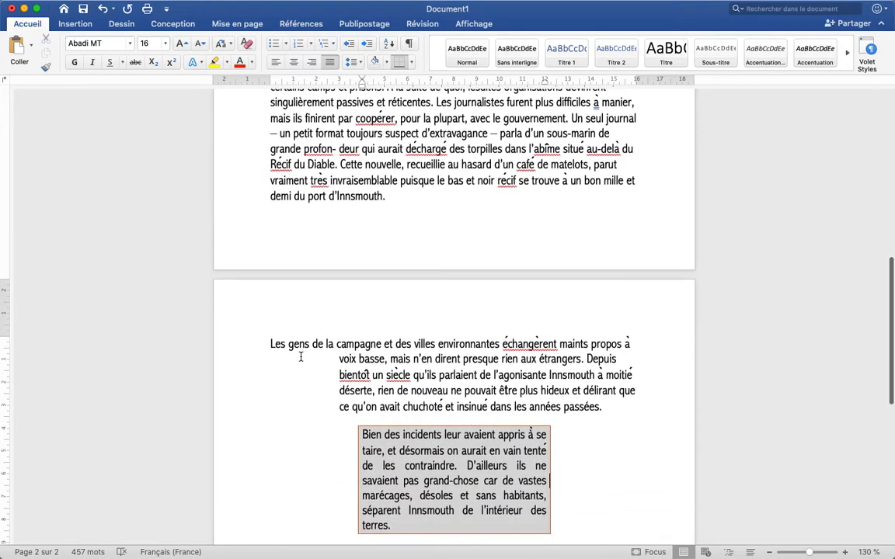
pyautogui.moveTo(362, 393); pyautogui.dragTo(399, 483)
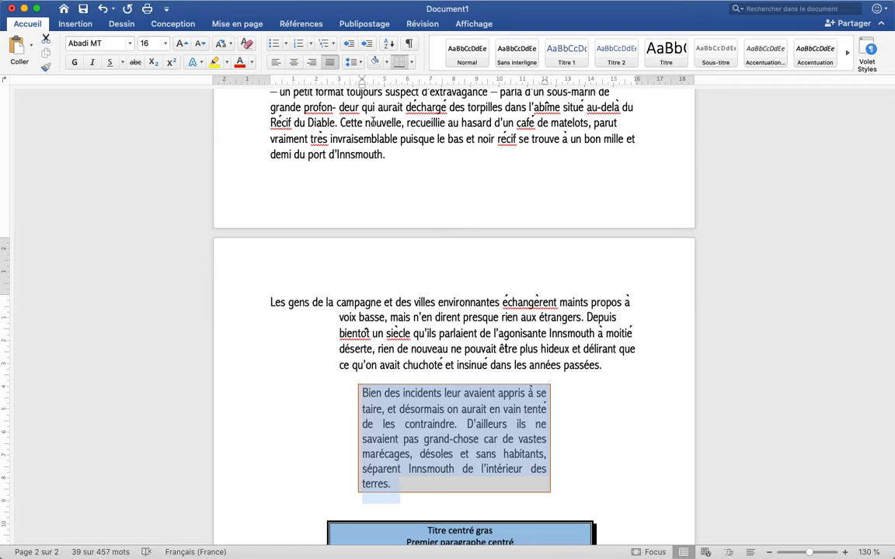
pyautogui.moveTo(361, 88)
pyautogui.mouseDown()
pyautogui.moveTo(270, 104)
pyautogui.moveTo(409, 120)
pyautogui.moveTo(300, 116)
pyautogui.moveTo(420, 120)
pyautogui.moveTo(338, 122)
pyautogui.moveTo(389, 115)
pyautogui.moveTo(339, 114)
pyautogui.moveTo(384, 113)
pyautogui.moveTo(361, 114)
pyautogui.mouseUp()
pyautogui.scroll(2, 384, 194)
pyautogui.scroll(8, 384, 194)
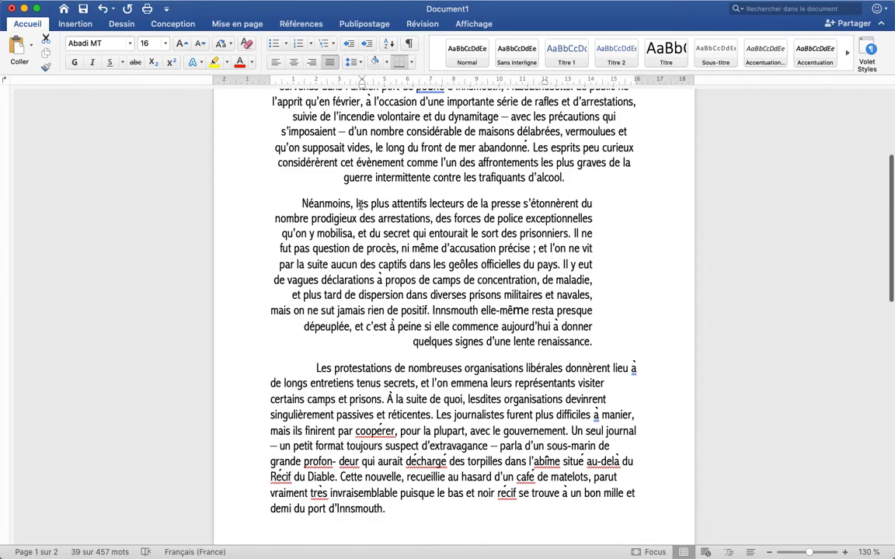
pyautogui.scroll(2, 266, 201)
pyautogui.moveTo(262, 130); pyautogui.dragTo(270, 252)
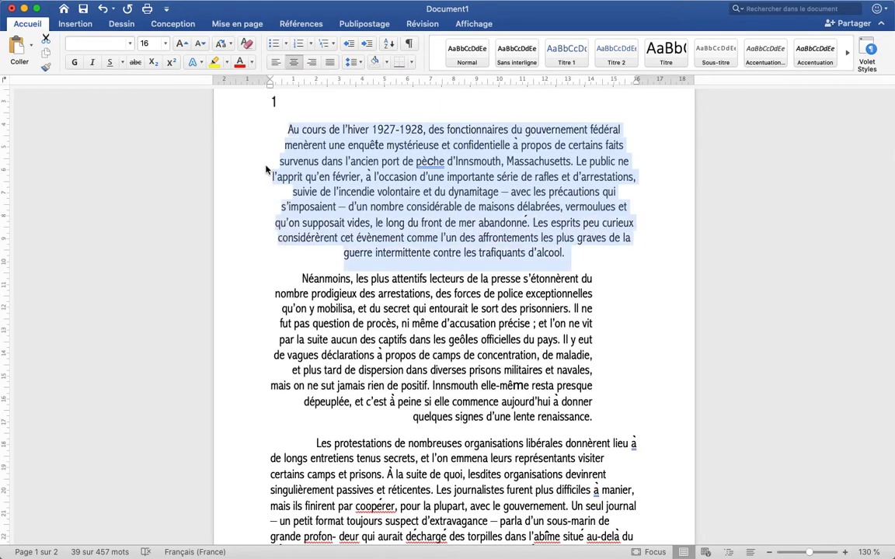
# - Try a solid 2¼ pt shadow border around the whole first body paragraph, and undo it
pyautogui.click(412, 63)
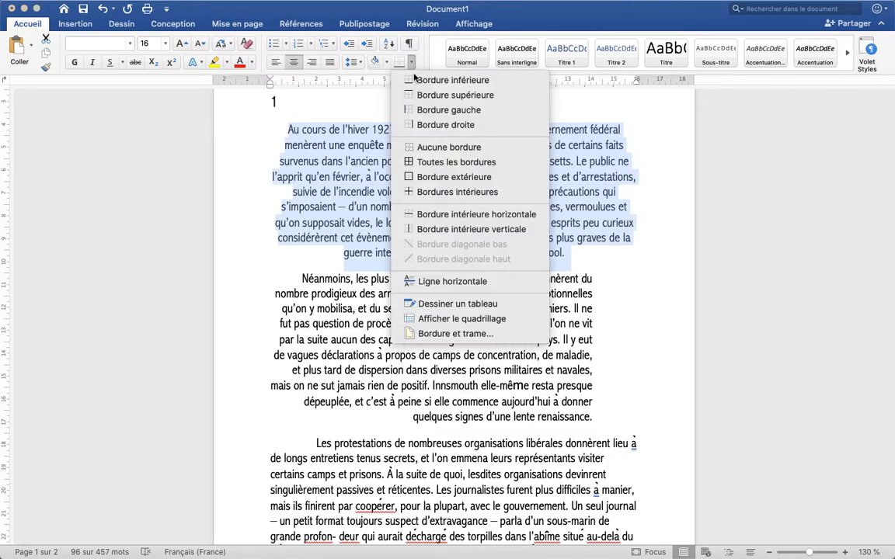
pyautogui.click(447, 333)
pyautogui.click(240, 208)
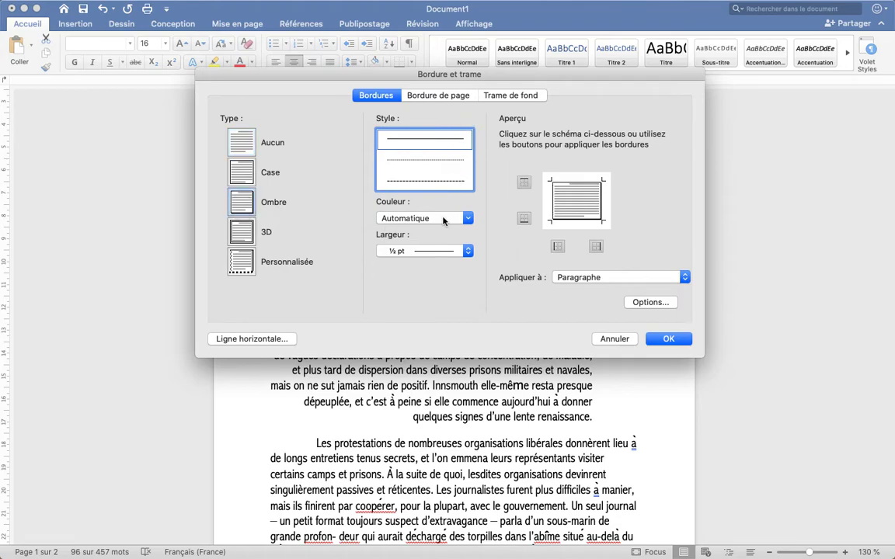
pyautogui.scroll(-3, 459, 159)
pyautogui.scroll(-1, 459, 161)
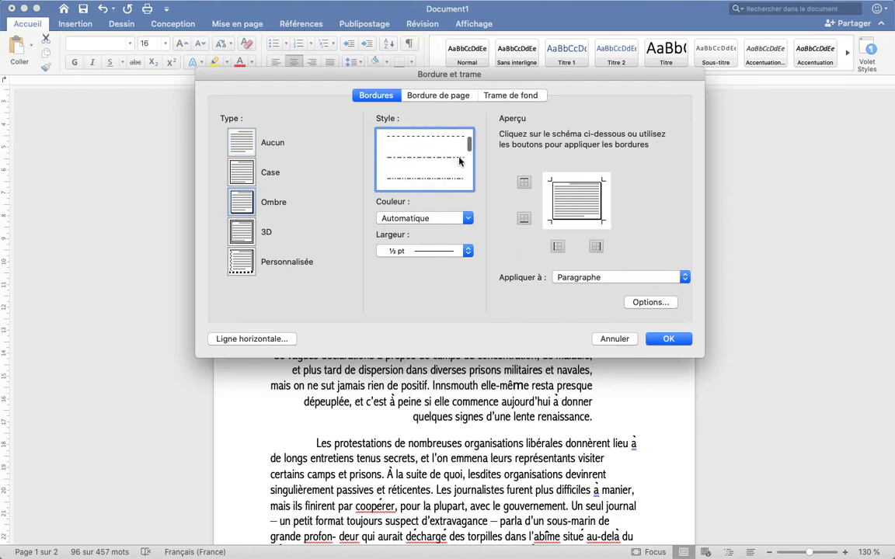
pyautogui.click(466, 250)
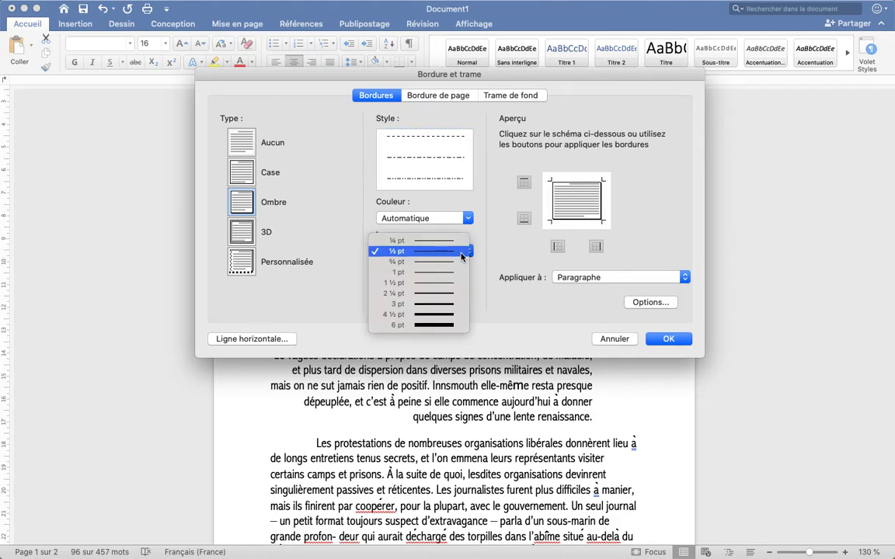
pyautogui.click(431, 292)
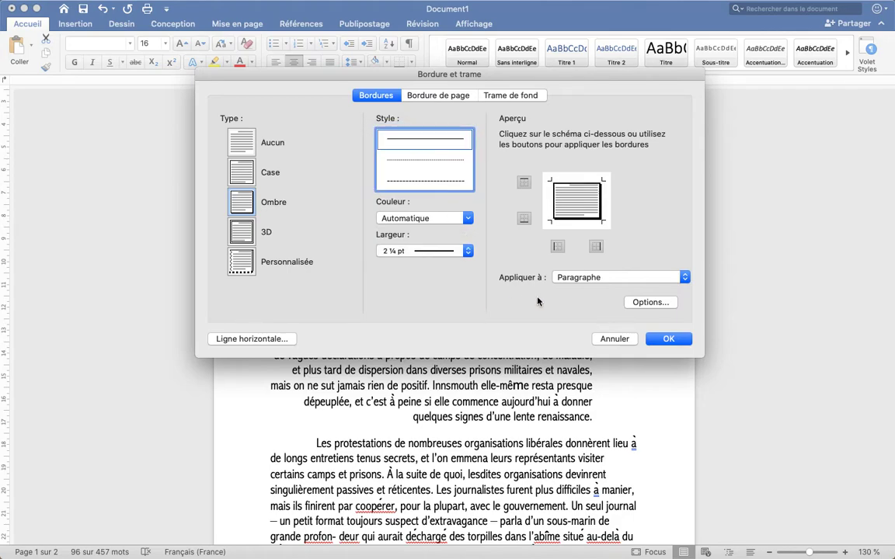
pyautogui.click(667, 340)
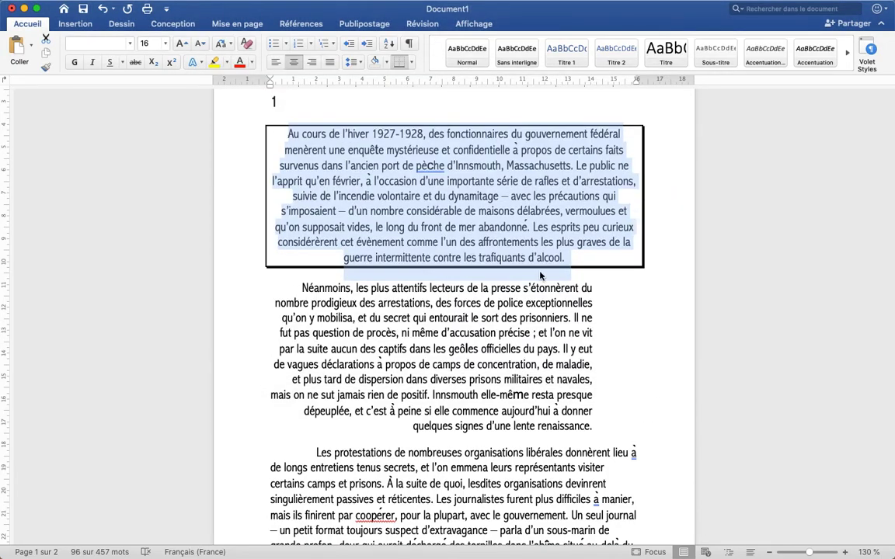
pyautogui.press('super+z')
# - Apply a solid 2¼ pt shadow border to the first body paragraph's text rather than to the paragraph, and deselect the text
pyautogui.click(411, 62)
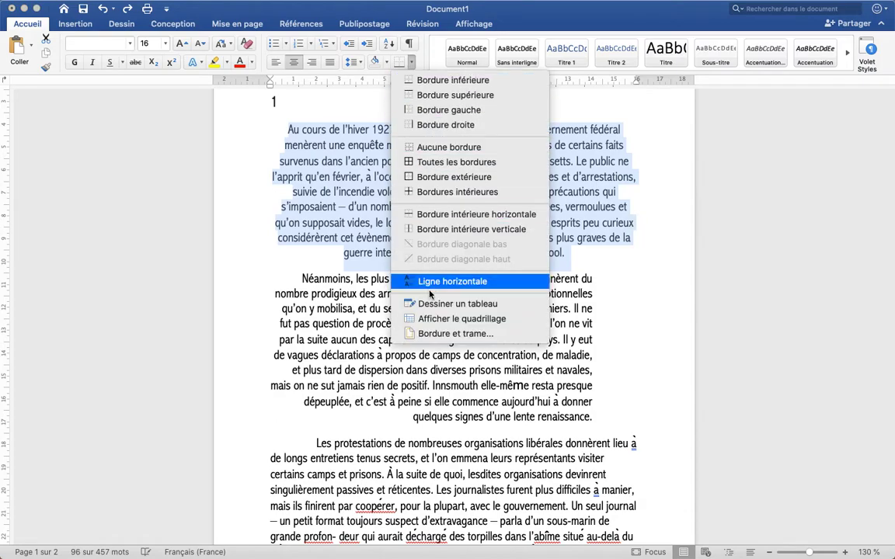
pyautogui.click(433, 334)
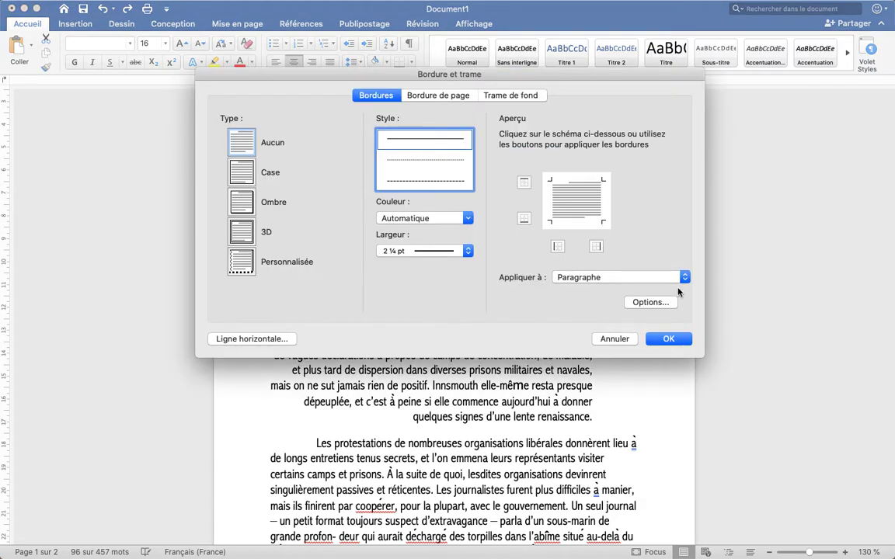
pyautogui.click(683, 279)
pyautogui.click(632, 267)
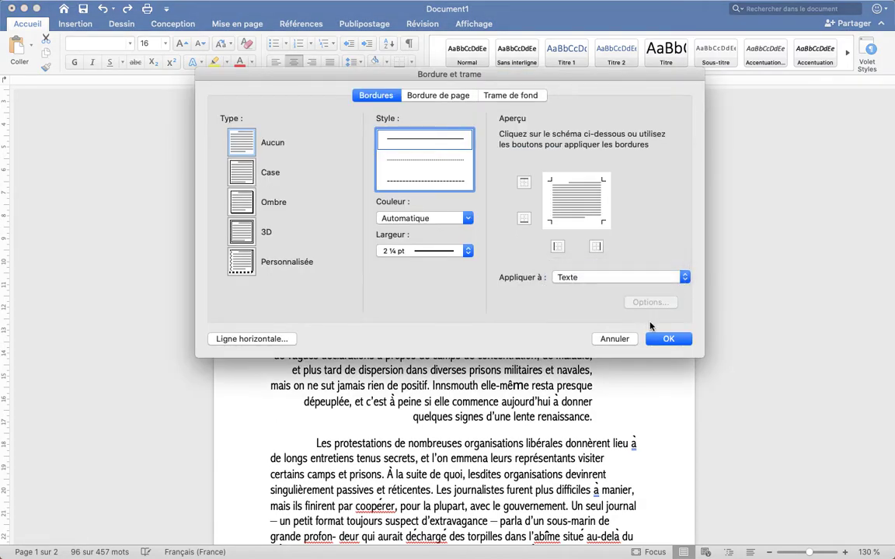
pyautogui.click(241, 202)
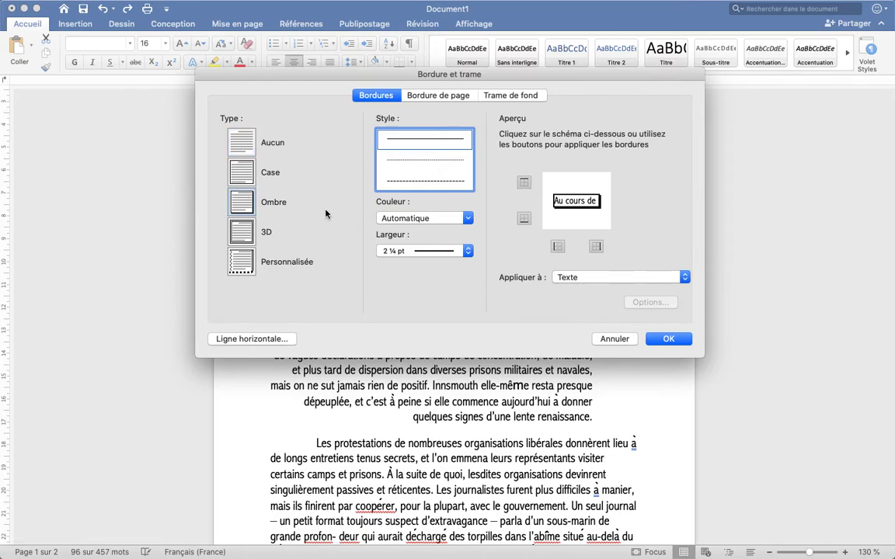
pyautogui.click(659, 340)
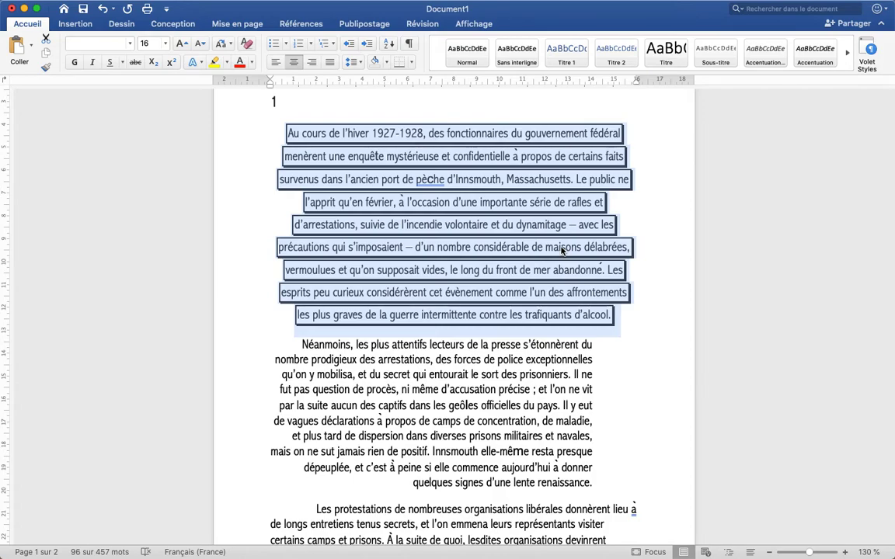
pyautogui.scroll(-1, 596, 341)
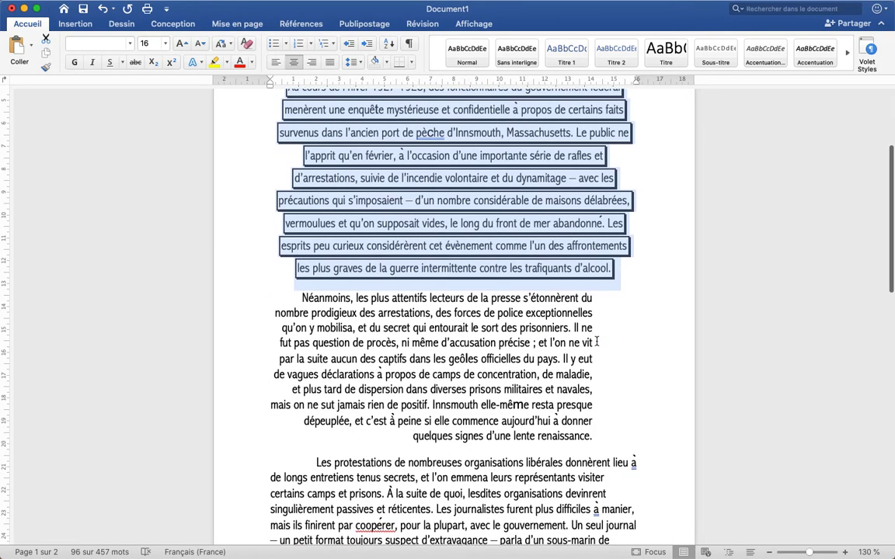
pyautogui.scroll(4, 597, 341)
pyautogui.scroll(-3, 597, 343)
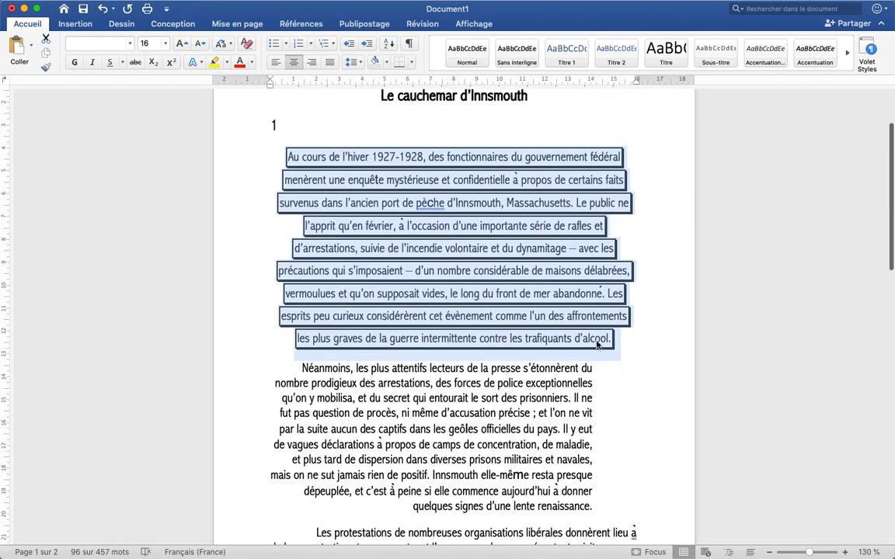
pyautogui.scroll(2, 596, 345)
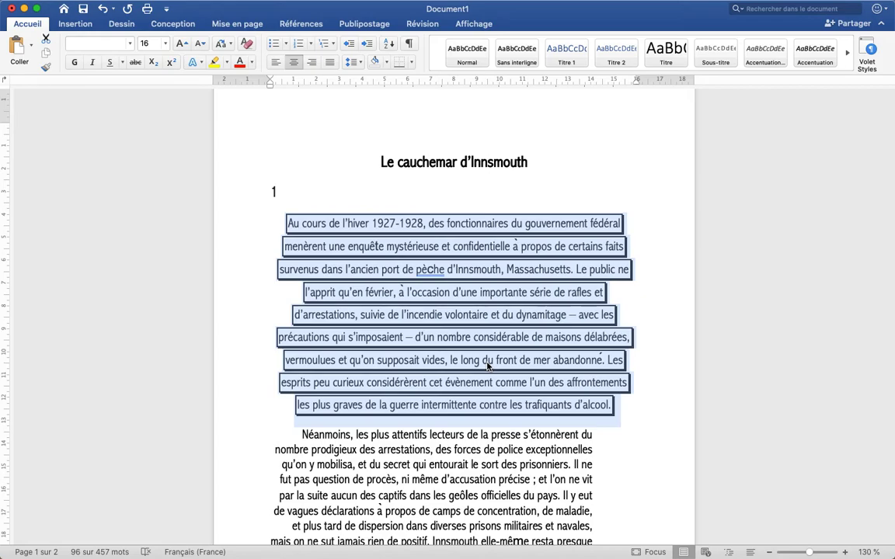
pyautogui.click(474, 270)
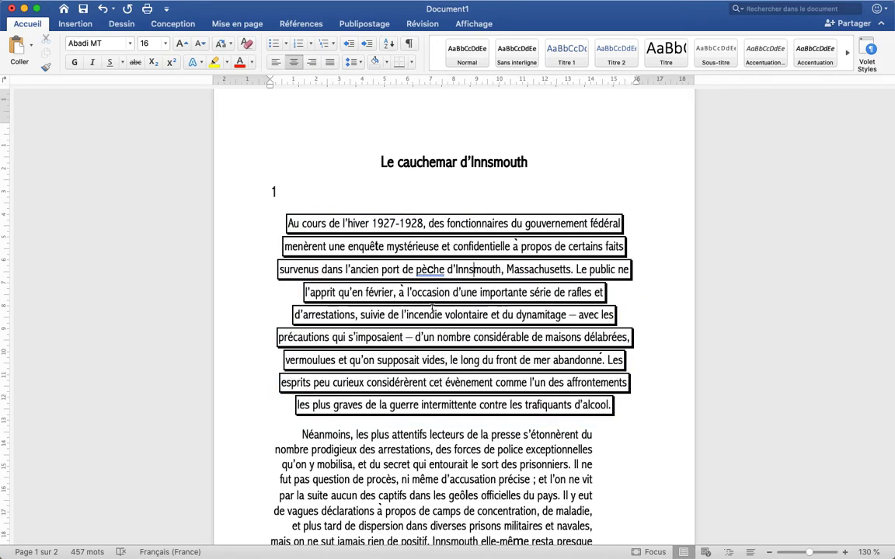